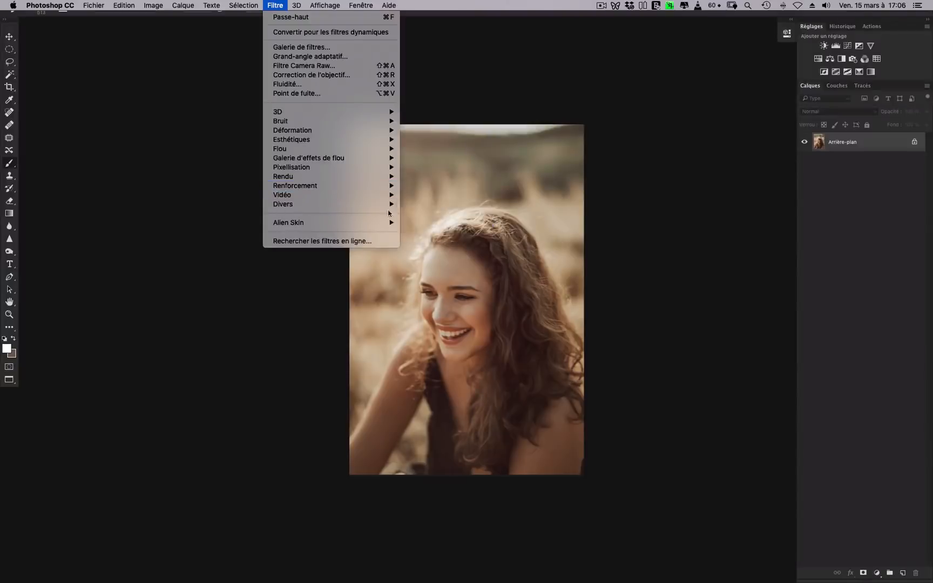
mouse_move(367, 209)
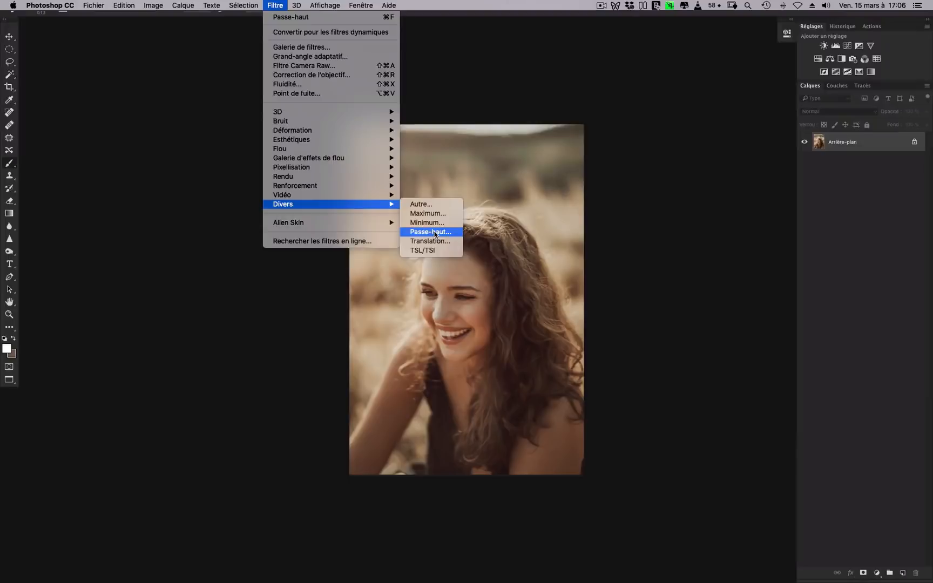
left_click(674, 240)
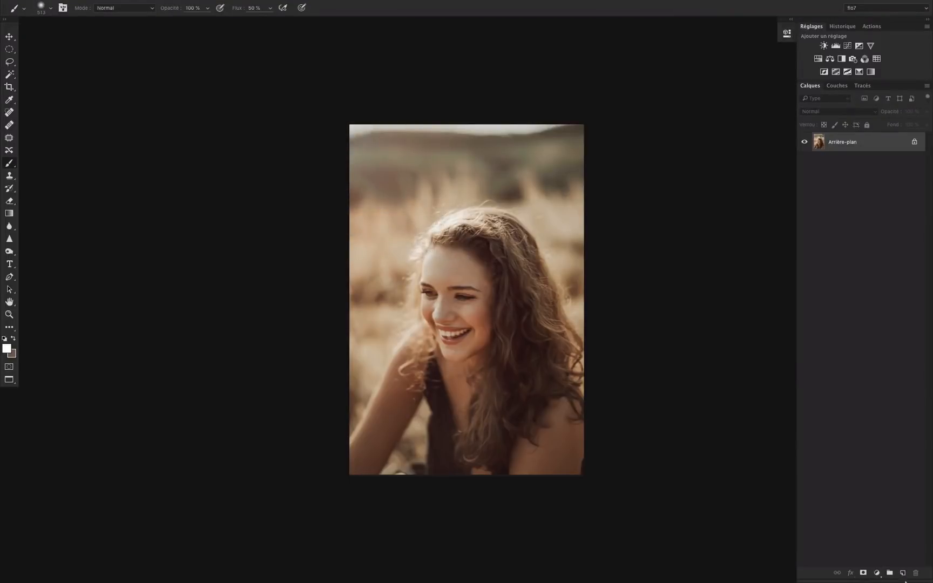
Create a new layer above the background and fill it with the merged image using Apply Image in Normal mode at 100%
left_click(904, 573)
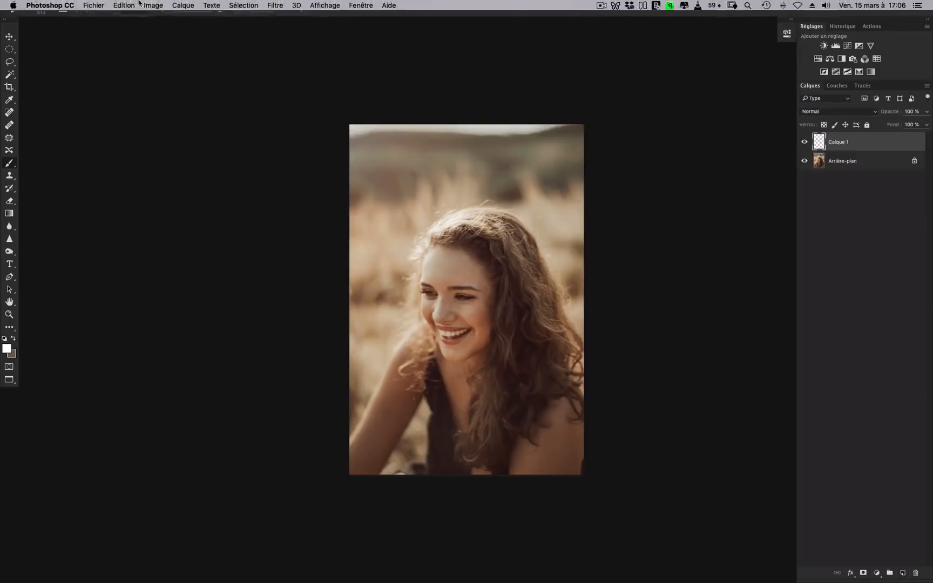
left_click(124, 5)
left_click(182, 152)
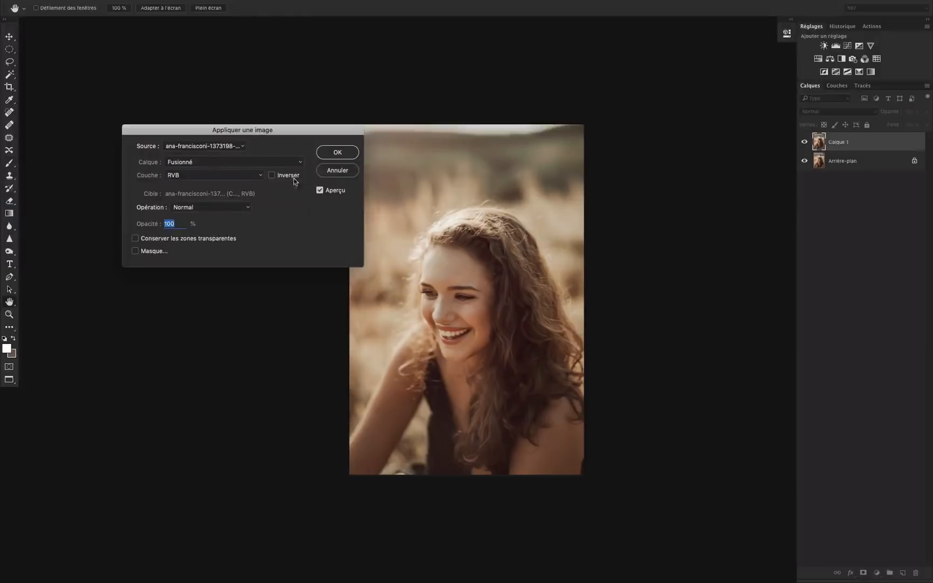
left_click(338, 155)
key("b")
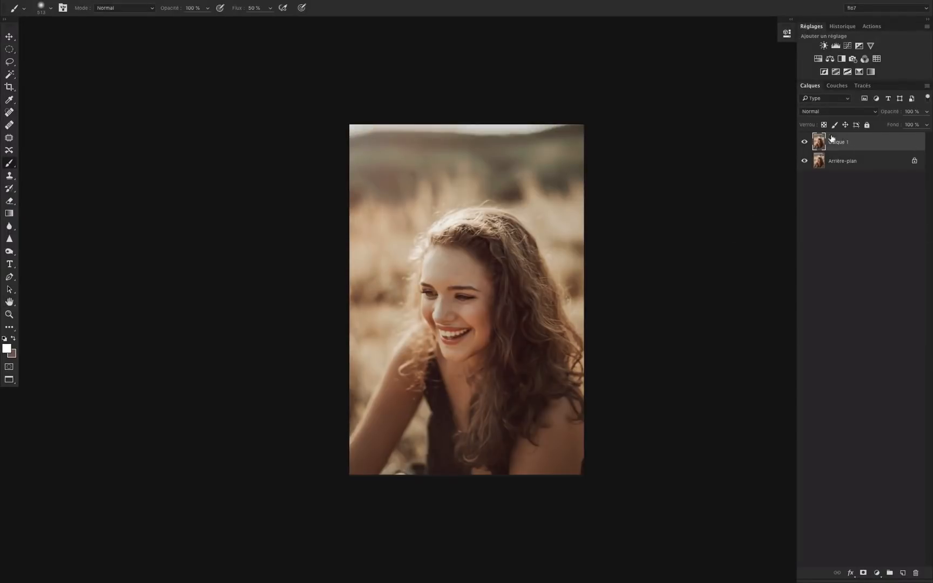
Desaturate Calque 1 and set its blend mode to Lumière tamisée
mouse_move(245, 3)
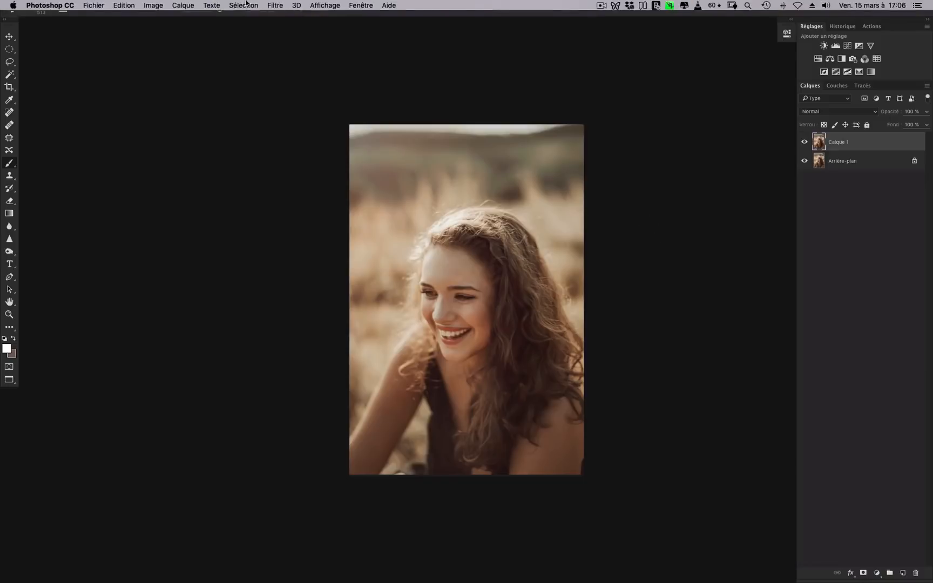
left_click(145, 4)
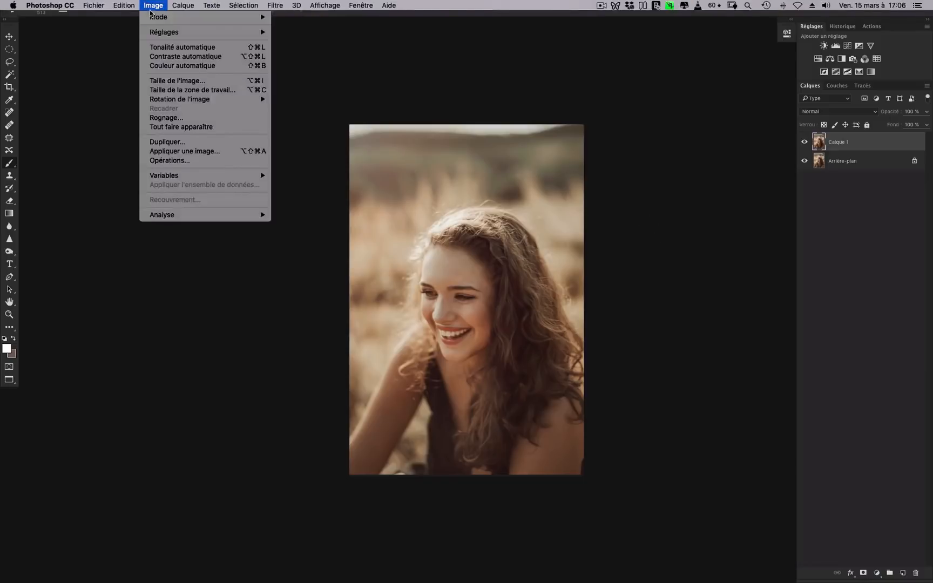
mouse_move(167, 34)
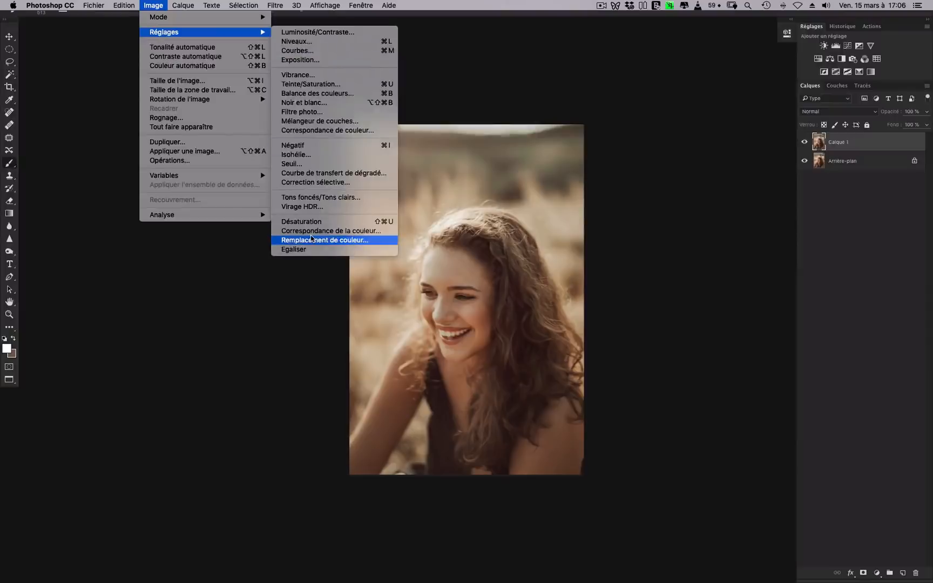
left_click(332, 224)
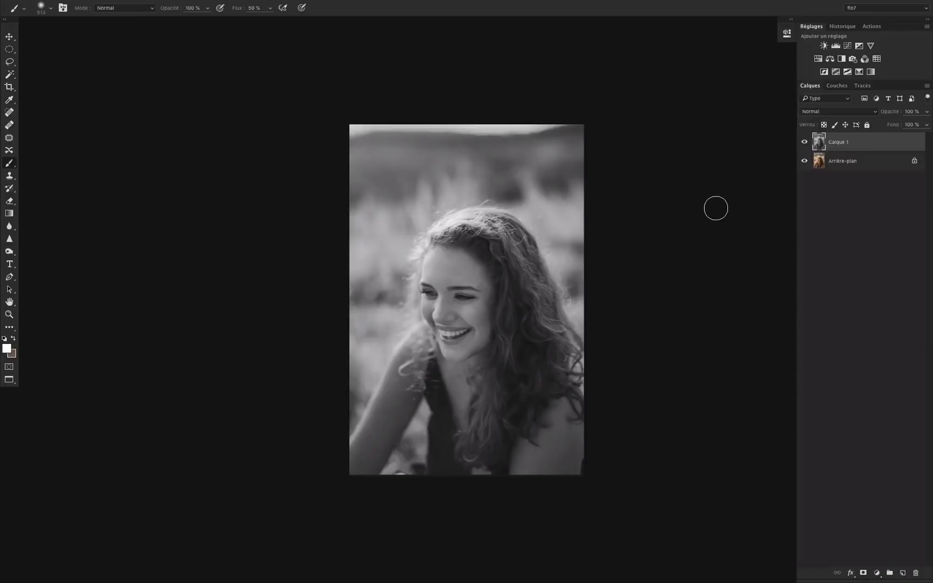
left_click(816, 111)
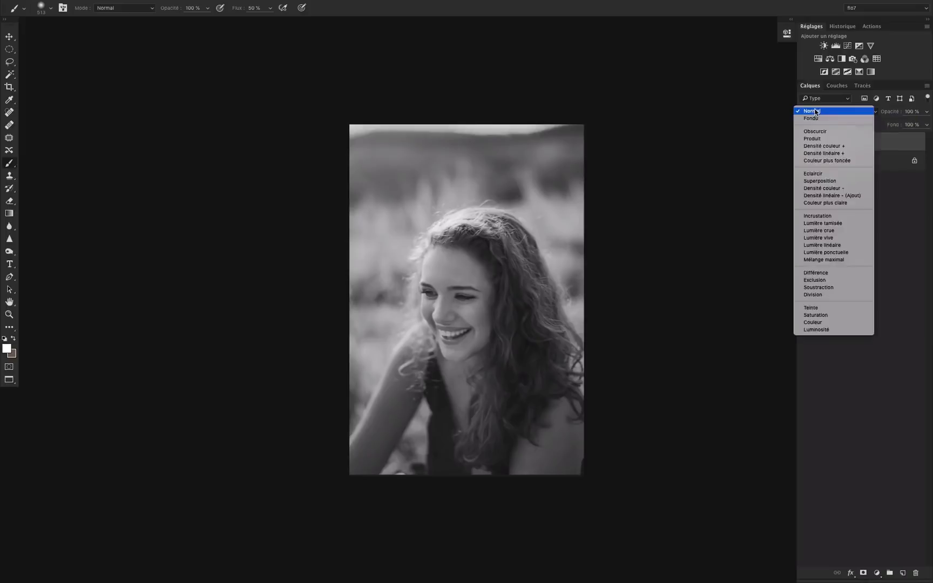
left_click(849, 225)
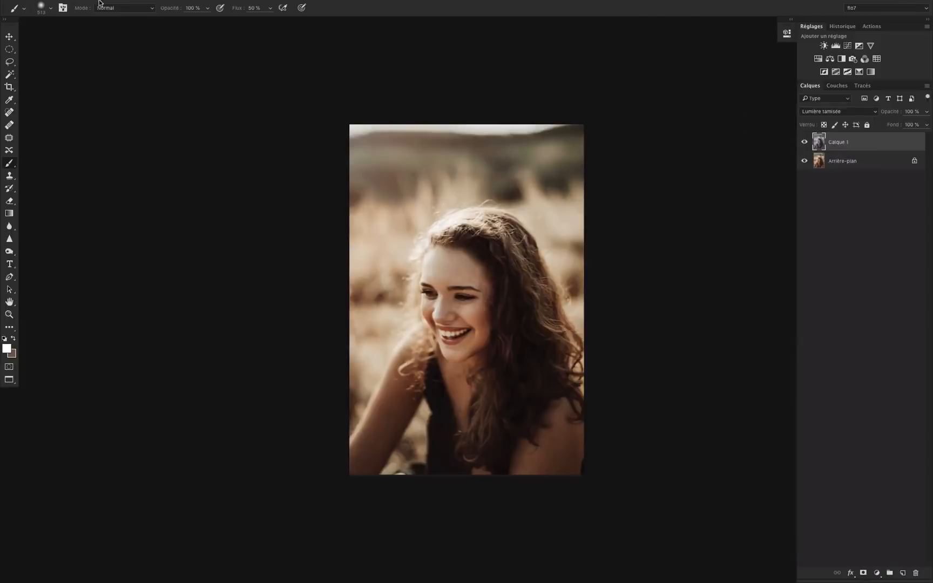
Convert Calque 1 to a smart object and apply a Passe-haut filter with a radius of 10.1 pixels
right_click(847, 142)
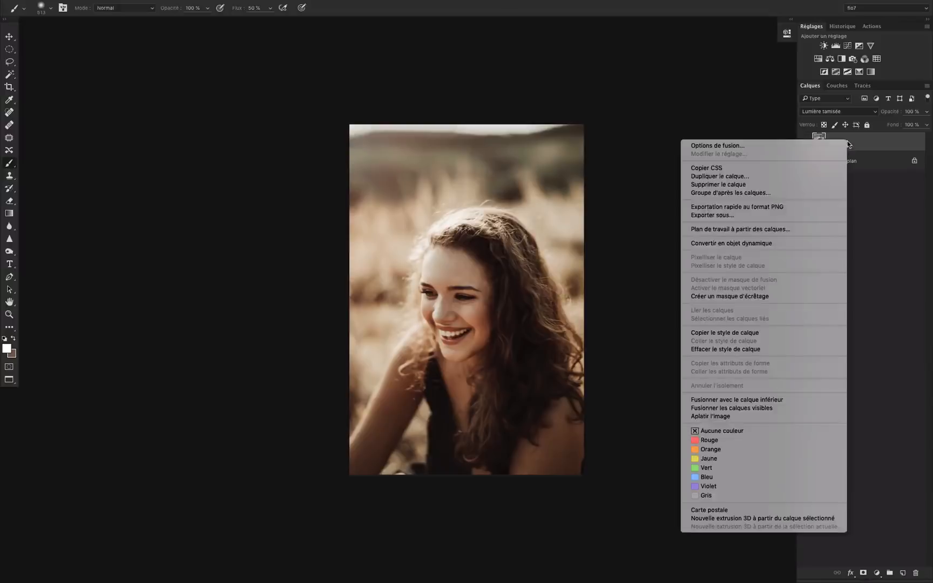
left_click(747, 243)
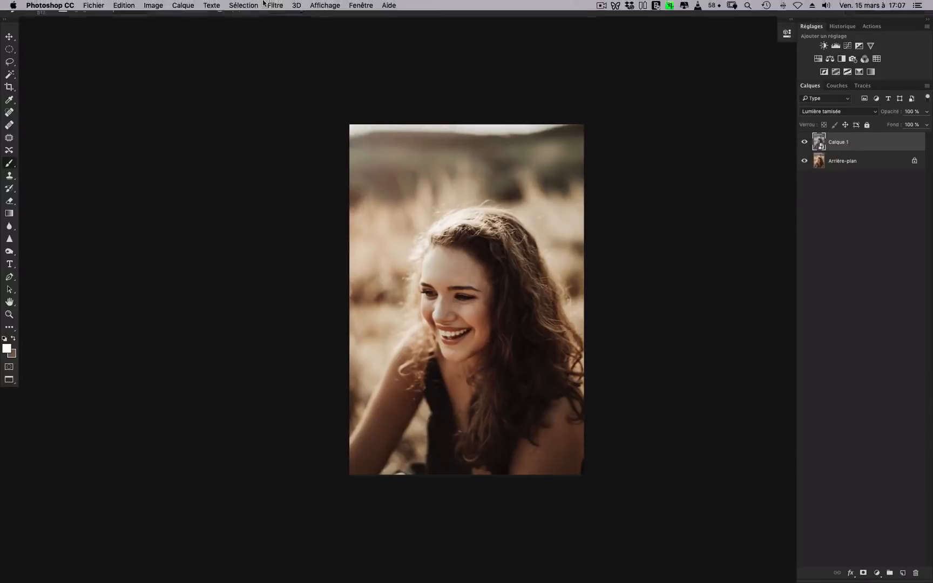
left_click(275, 5)
mouse_move(340, 202)
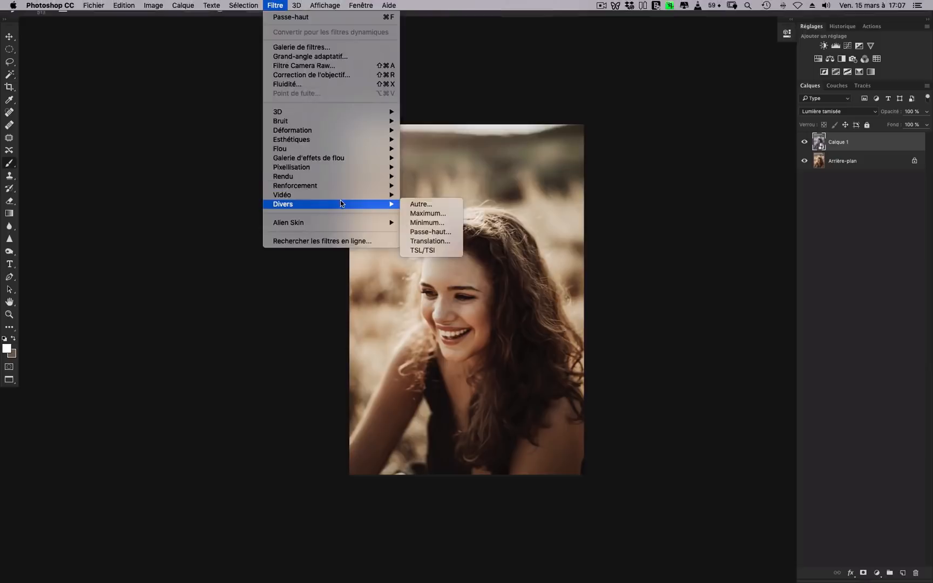
left_click(446, 236)
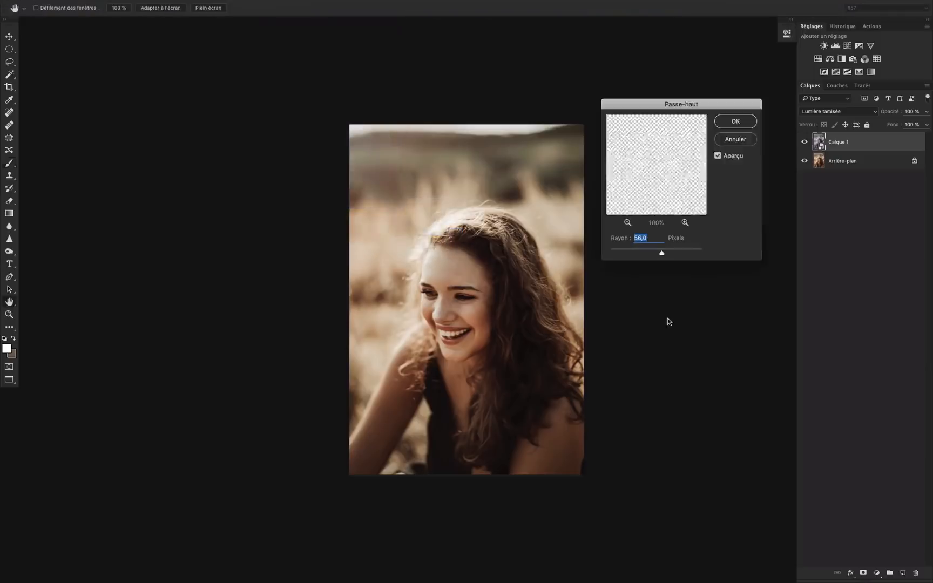
key("ctrl+plus")
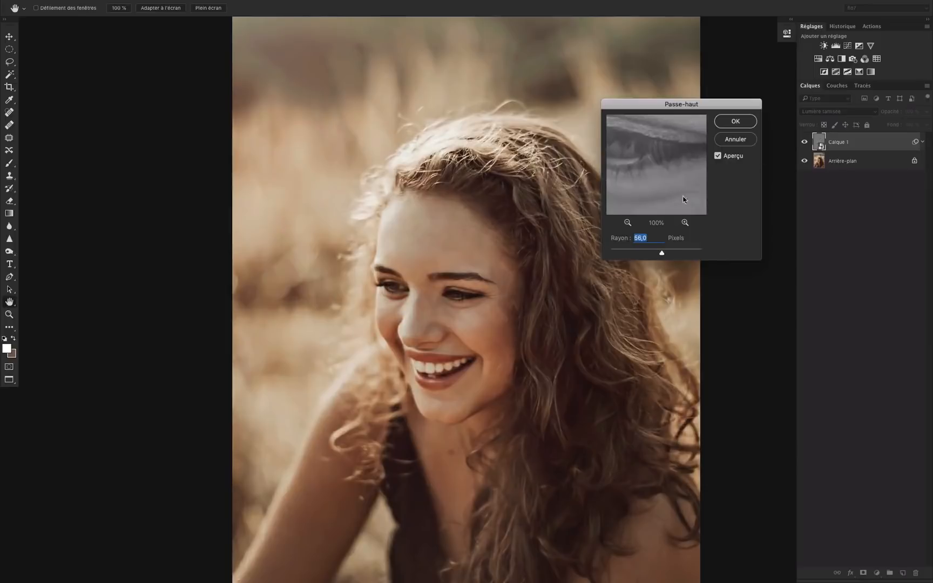
mouse_move(636, 249)
left_mouse_down()
mouse_move(691, 252)
mouse_move(626, 252)
left_mouse_up()
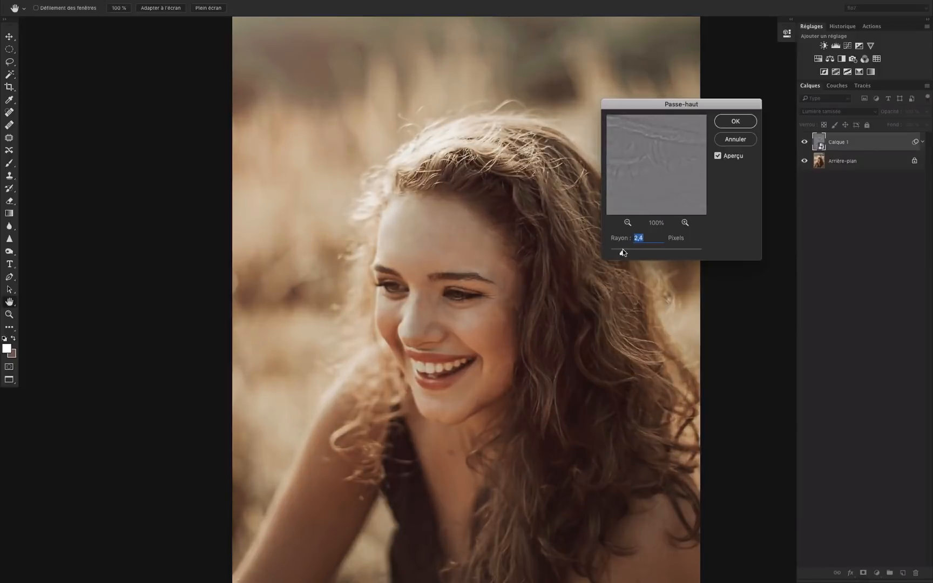
mouse_move(632, 251)
left_mouse_down()
mouse_move(621, 253)
mouse_move(633, 253)
left_mouse_up()
left_click_drag(645, 254, 657, 254)
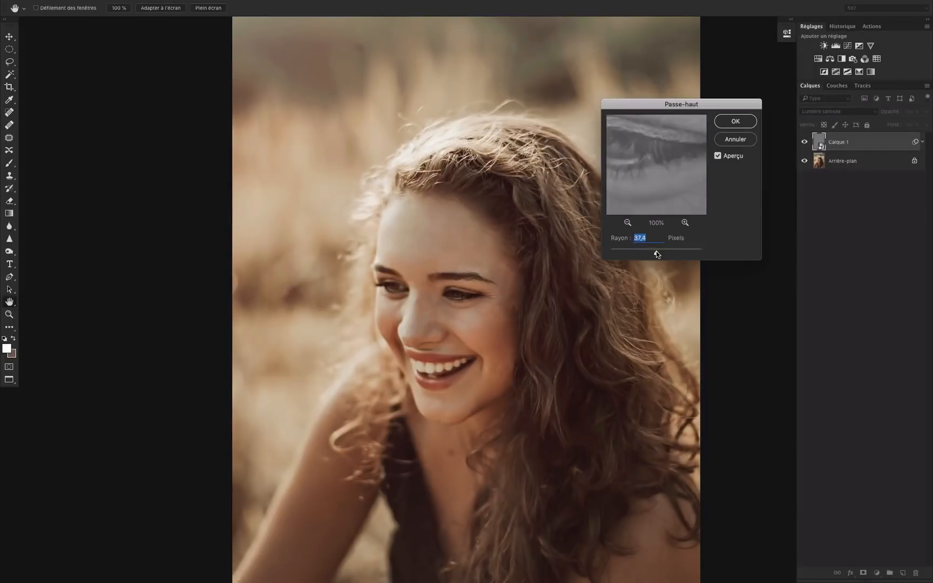
left_click(627, 250)
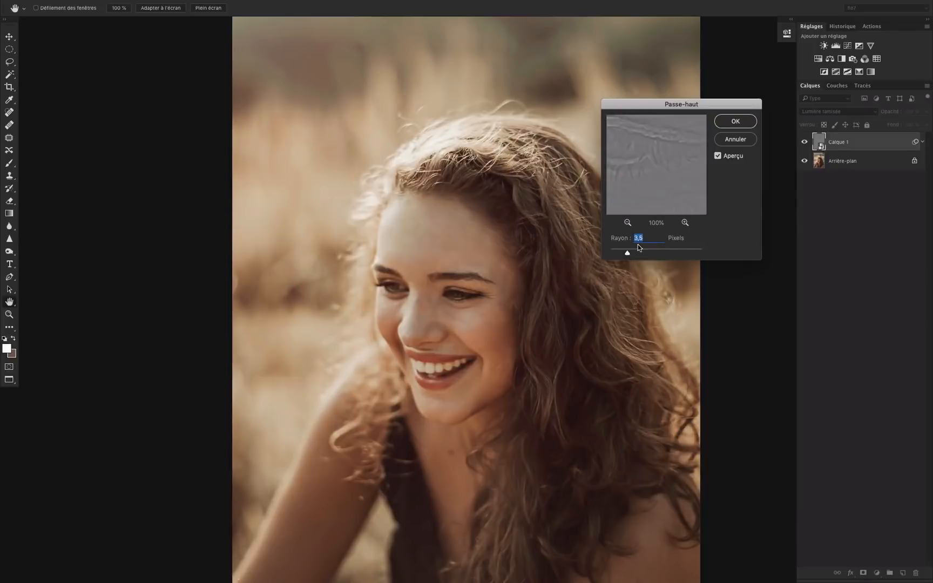
left_click_drag(638, 252, 648, 254)
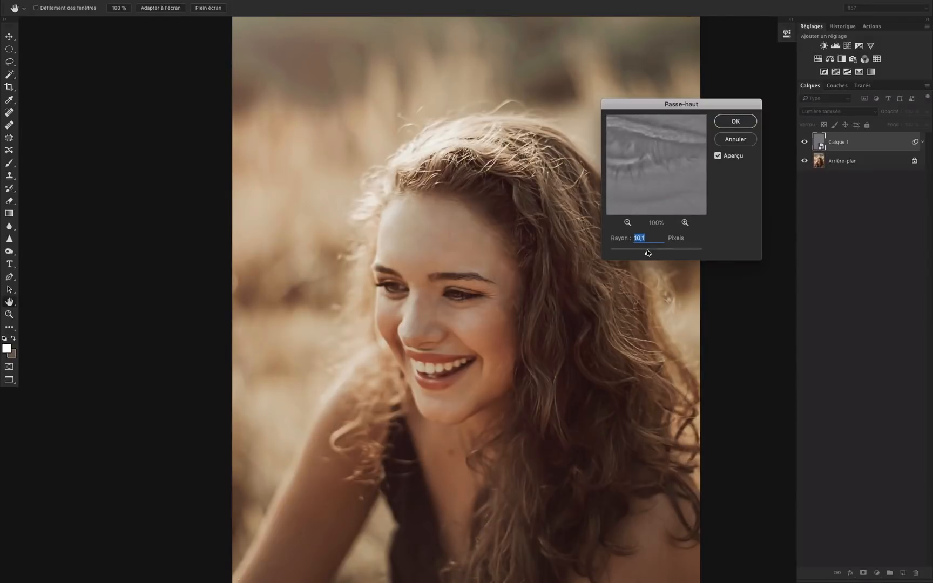
left_click(731, 121)
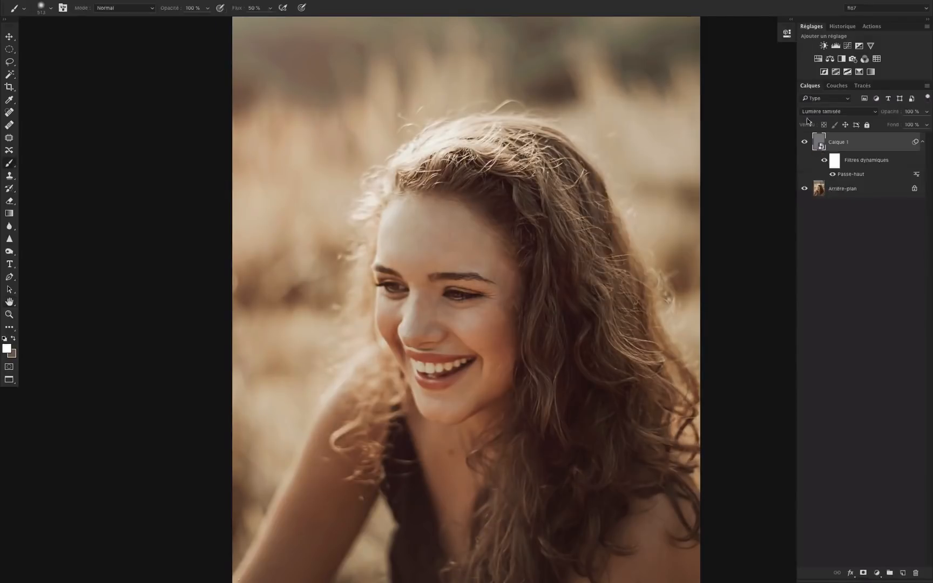
Try the Incrustation, Lumière vive and Lumière linéaire blend modes on Calque 1 and return it to Lumière tamisée
left_click(846, 112)
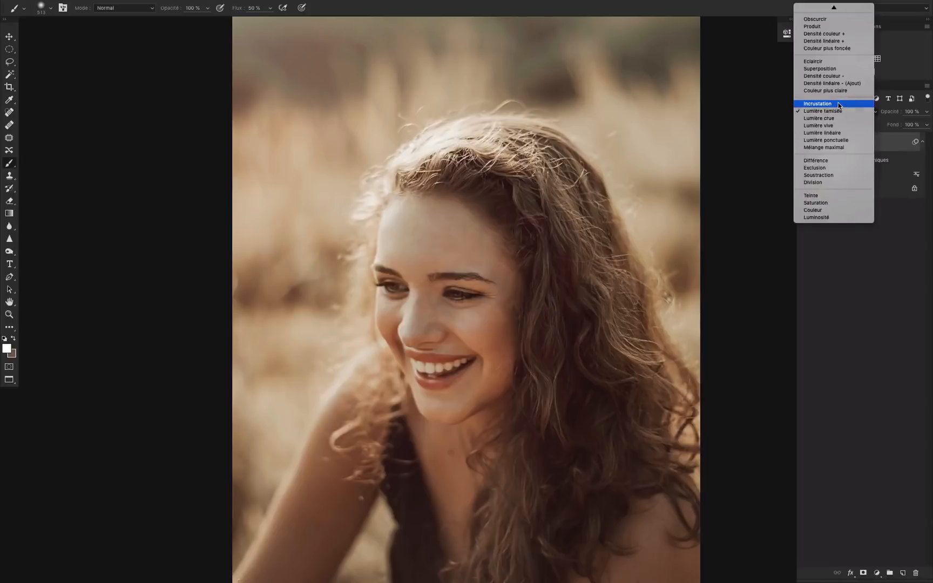
left_click(839, 104)
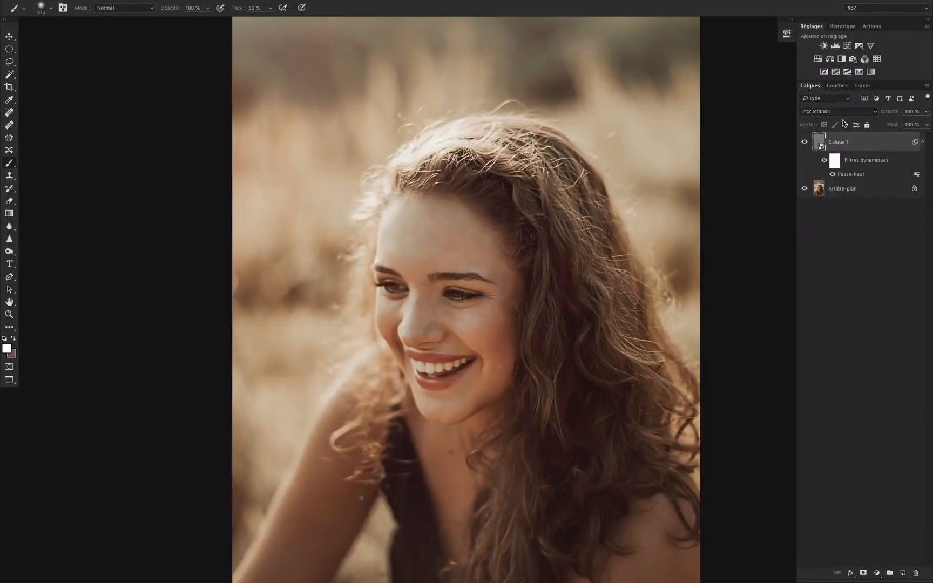
left_click(847, 112)
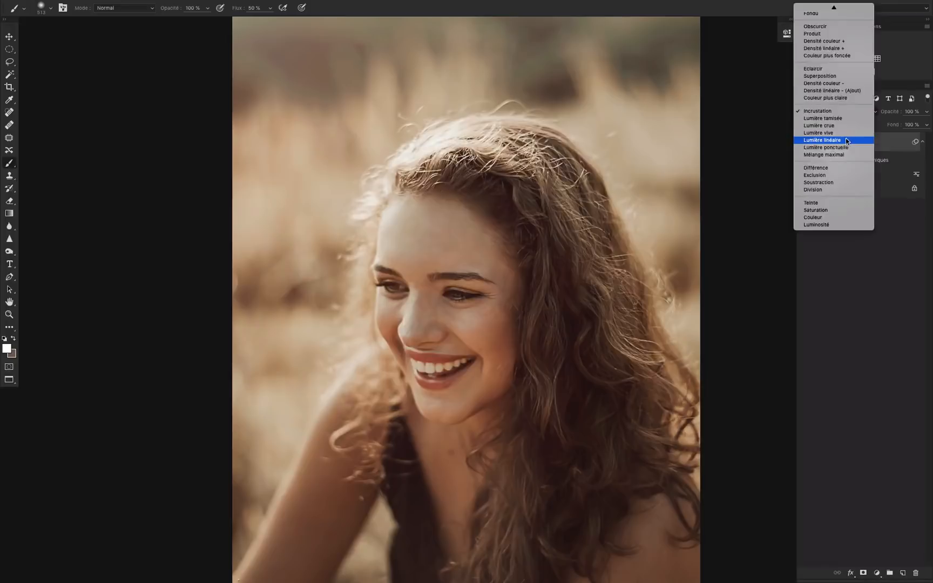
left_click(843, 132)
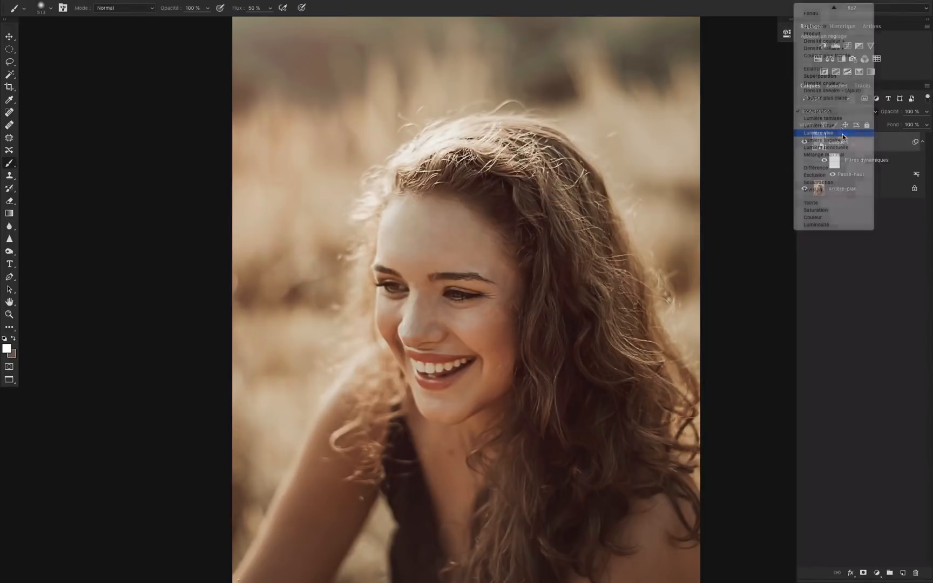
left_click(838, 112)
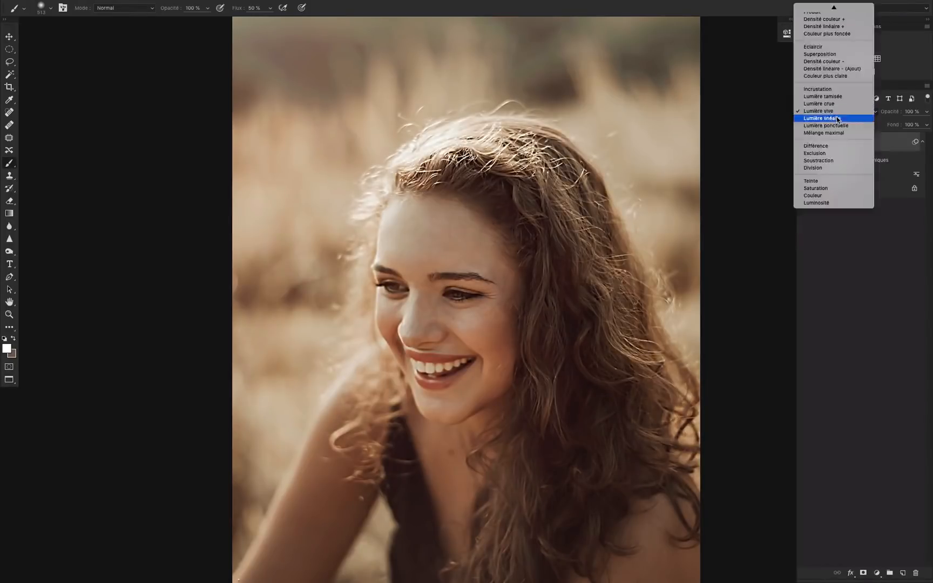
left_click(837, 120)
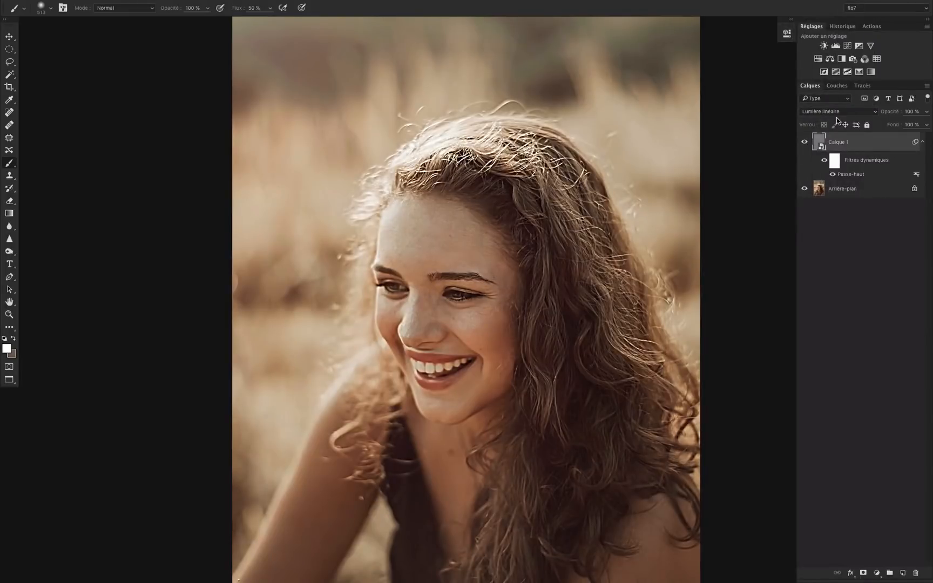
left_click(835, 115)
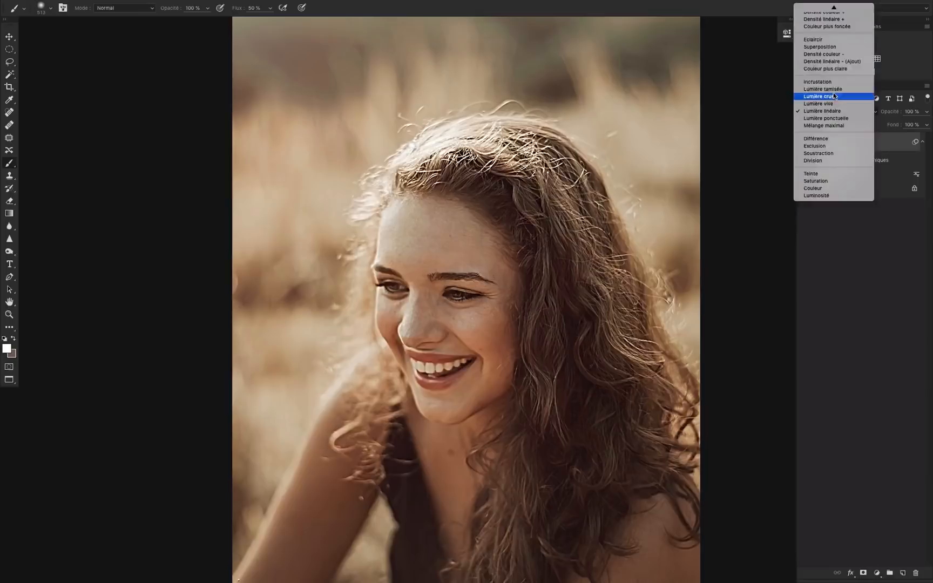
left_click(835, 90)
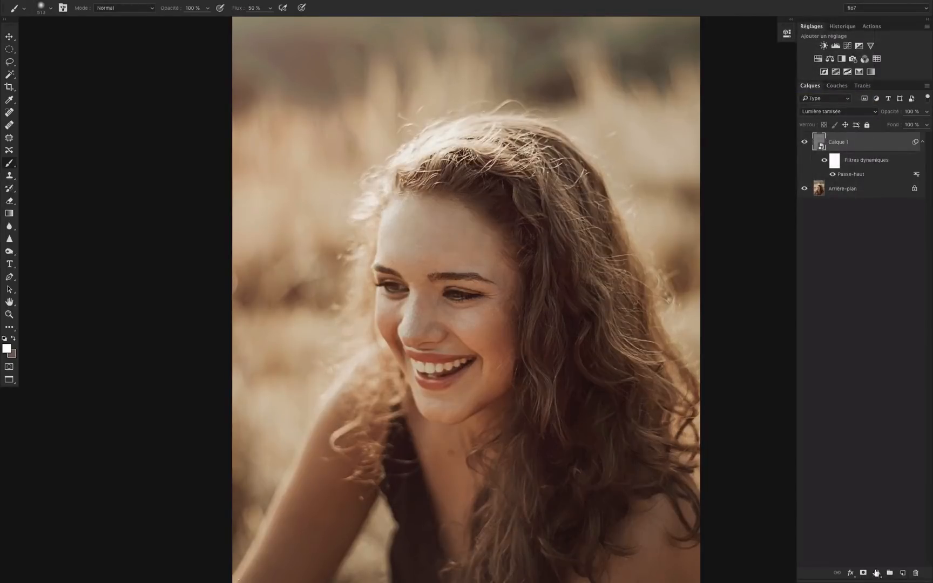
Add a layer mask to Calque 1, inverted to black, and paint white over the woman's eyes and face to reveal the sharpening
left_click(862, 573)
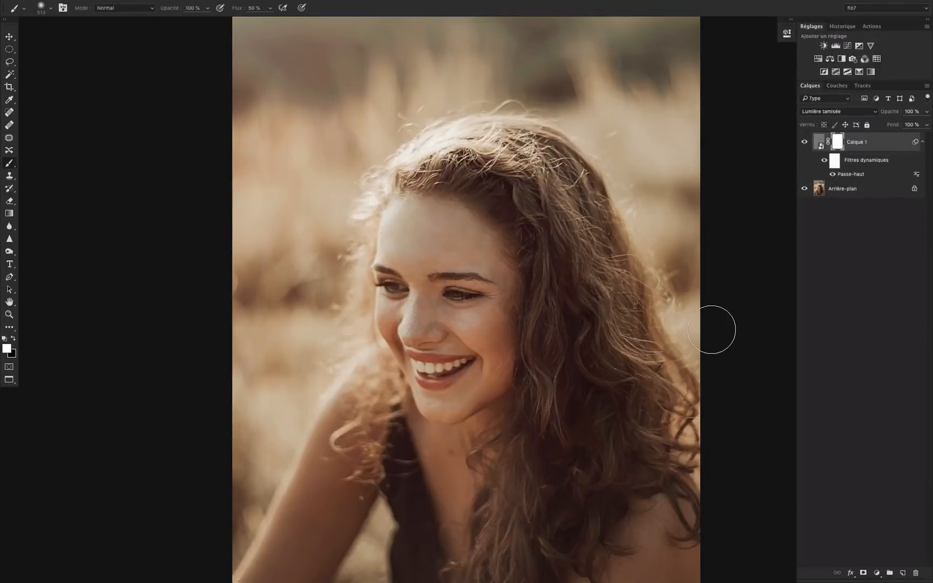
key("ctrl+i")
left_click(462, 295)
left_click(396, 288)
mouse_move(445, 290)
left_mouse_down()
mouse_move(465, 286)
mouse_move(475, 333)
mouse_move(416, 373)
mouse_move(517, 301)
left_mouse_up()
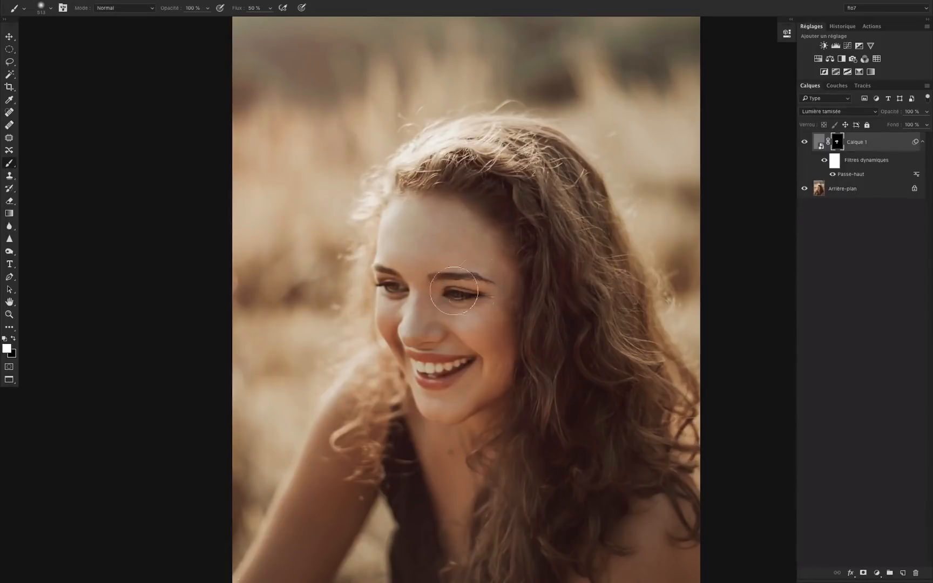
left_click_drag(481, 260, 464, 227)
Compare the portrait with and without the sharpening of Calque 1
left_click(806, 141)
left_click(807, 141)
left_click(806, 141)
left_click(807, 141)
Set the Passe-haut smart filter radius on Calque 1 to 8.7 pixels and duplicate the layer
double_click(851, 174)
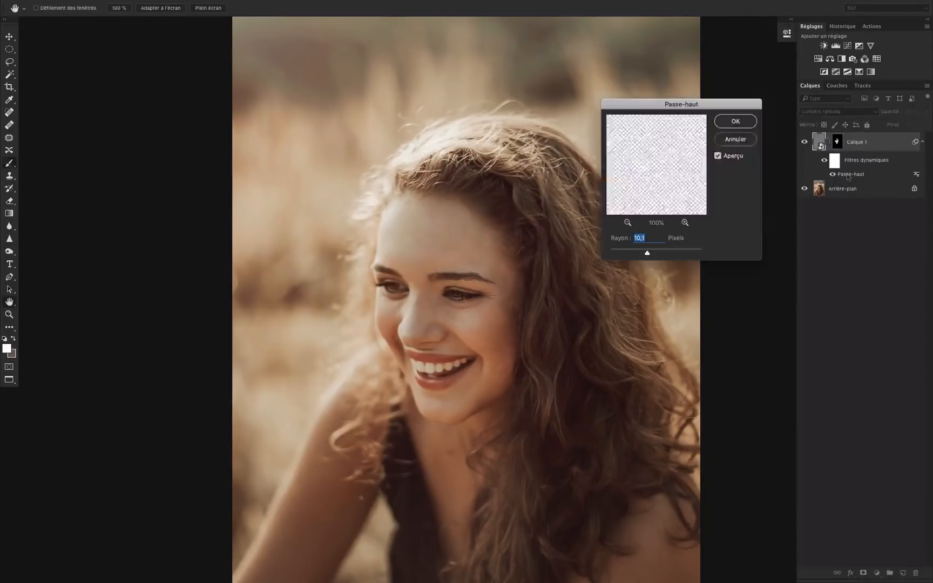
mouse_move(654, 253)
left_mouse_down()
mouse_move(679, 254)
mouse_move(617, 256)
mouse_move(669, 255)
mouse_move(637, 256)
mouse_move(646, 255)
left_mouse_up()
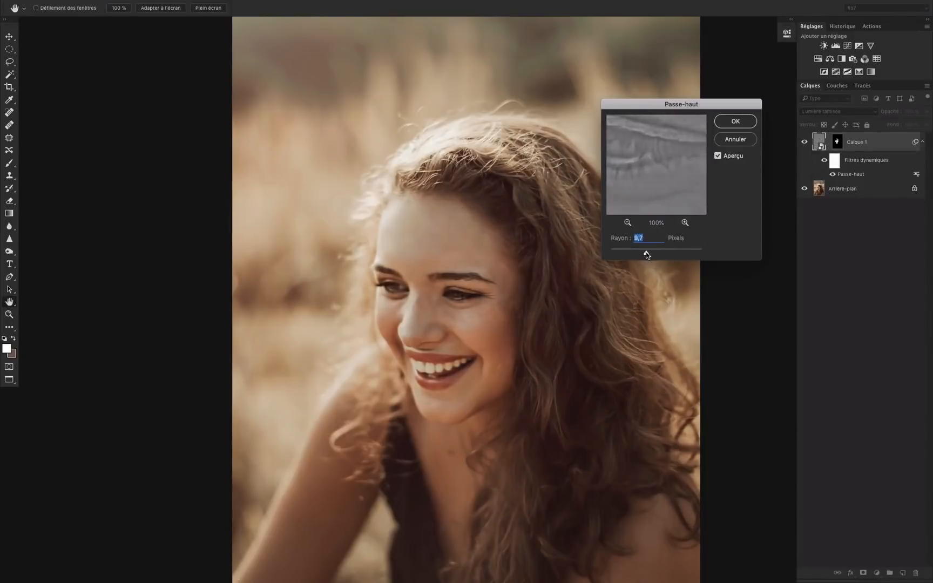
left_click(738, 122)
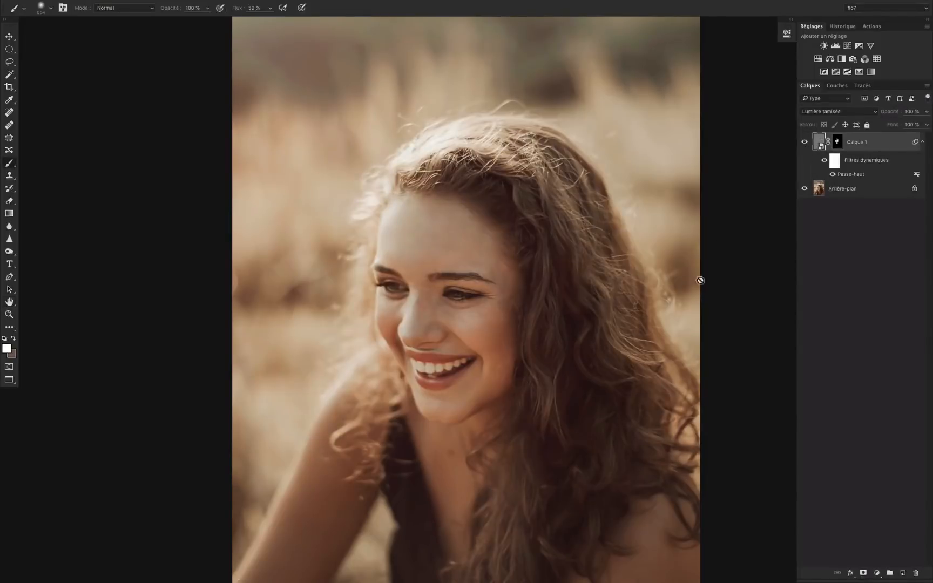
left_click(836, 143)
key("ctrl+j")
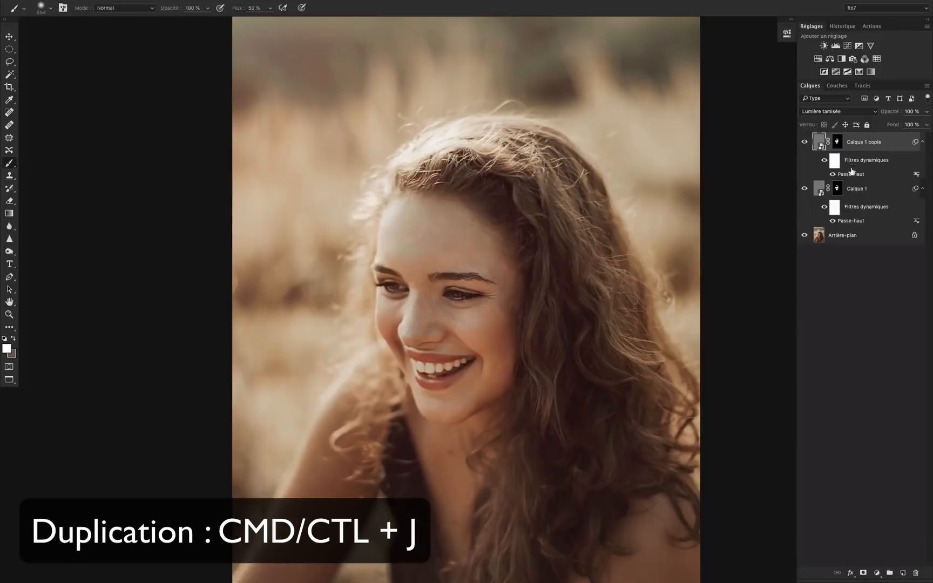
Set the Passe-haut radius on Calque 1 copie to 4.6 pixels and compare the portrait with and without that layer
double_click(850, 174)
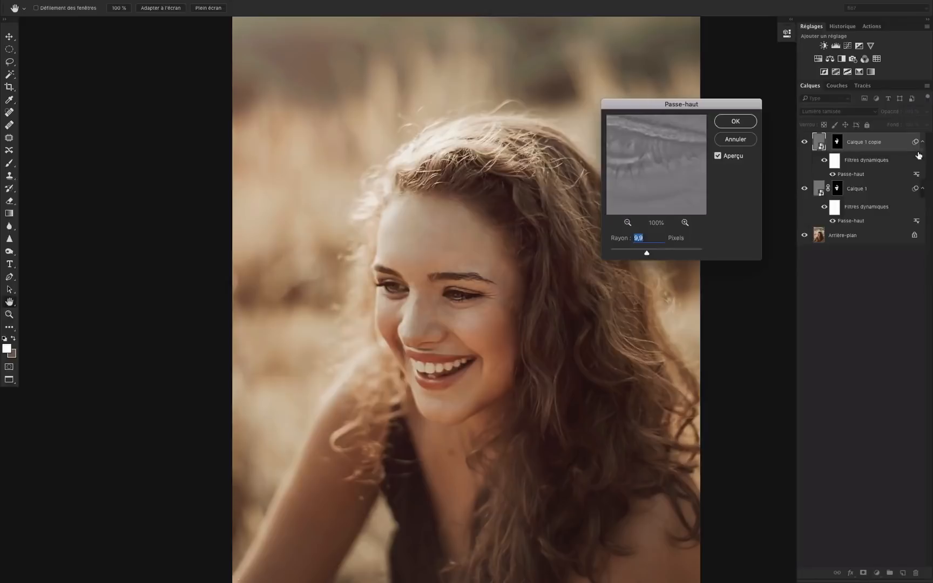
left_click_drag(620, 253, 630, 255)
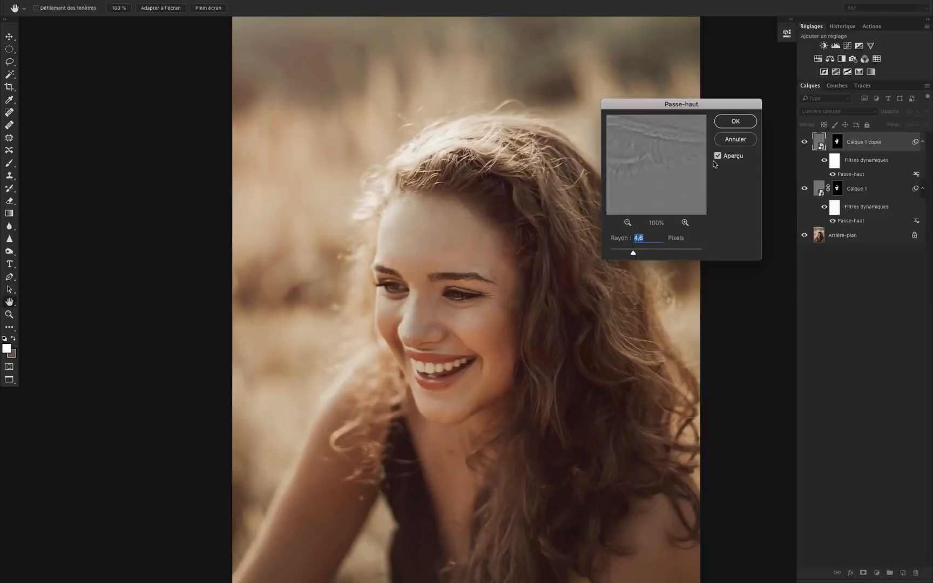
key("Return")
left_click(804, 144)
left_click(804, 143)
left_click(804, 144)
left_click(805, 143)
left_click(804, 144)
left_click(805, 146)
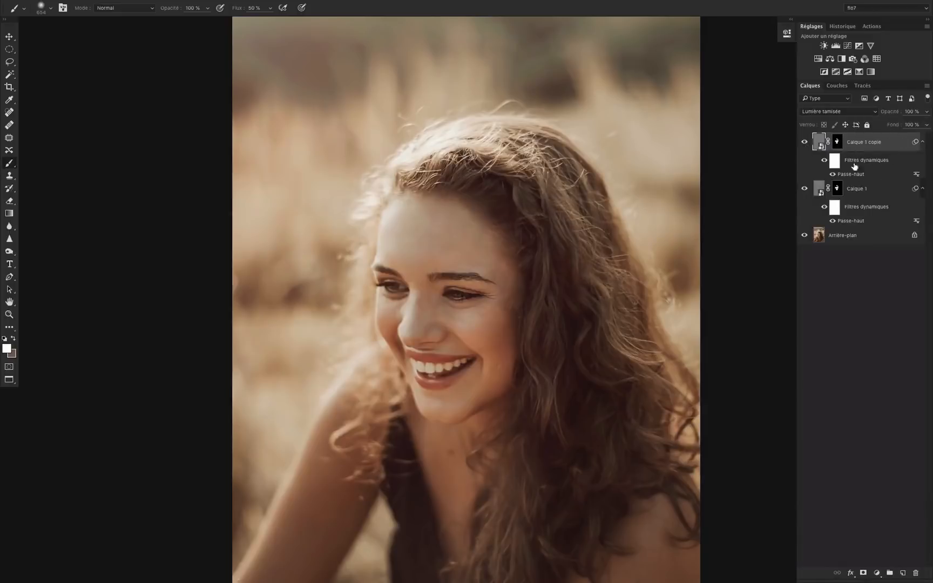
Duplicate Calque 1 copie, try the Lumière linéaire blend mode on the duplicate and set it to Incrustation
key("ctrl+j")
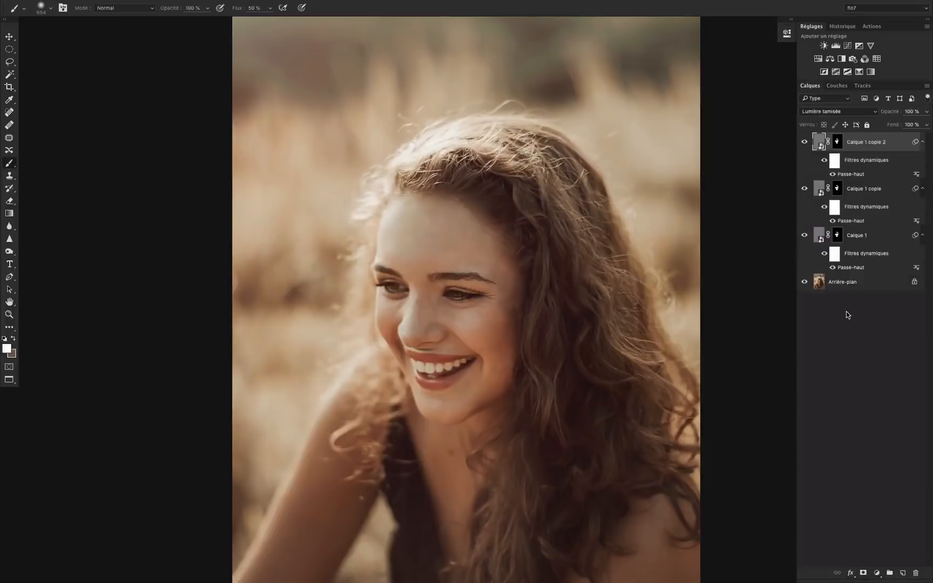
left_click(839, 112)
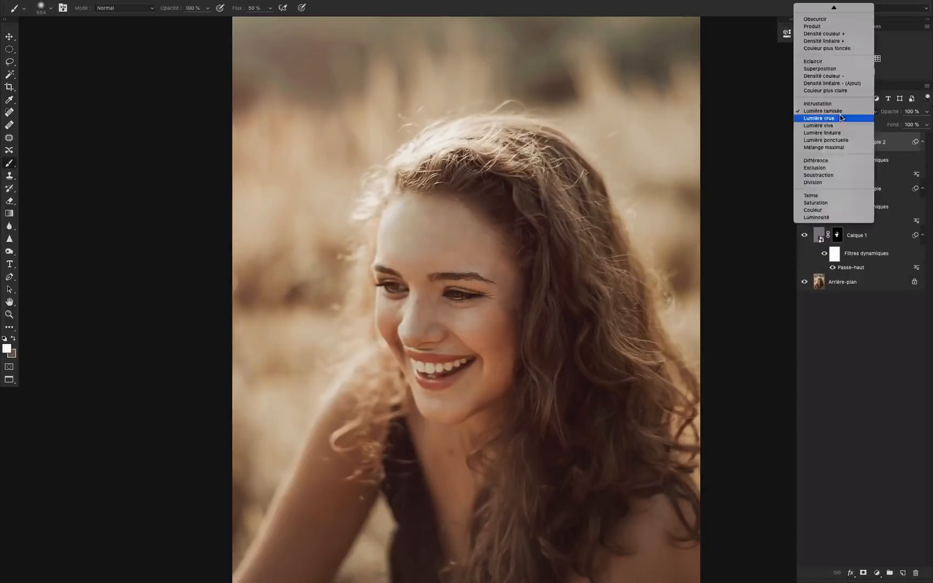
left_click(847, 135)
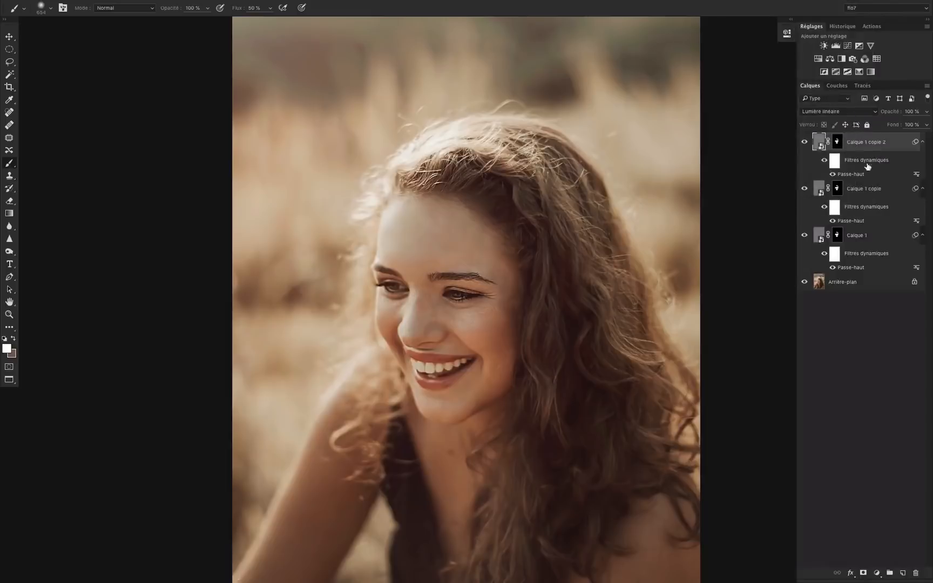
left_click(836, 114)
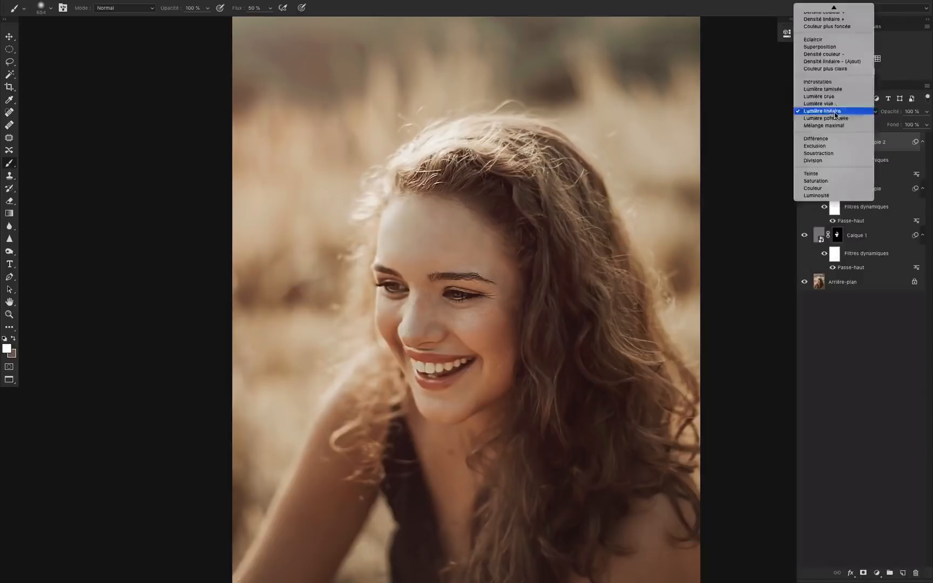
left_click(831, 82)
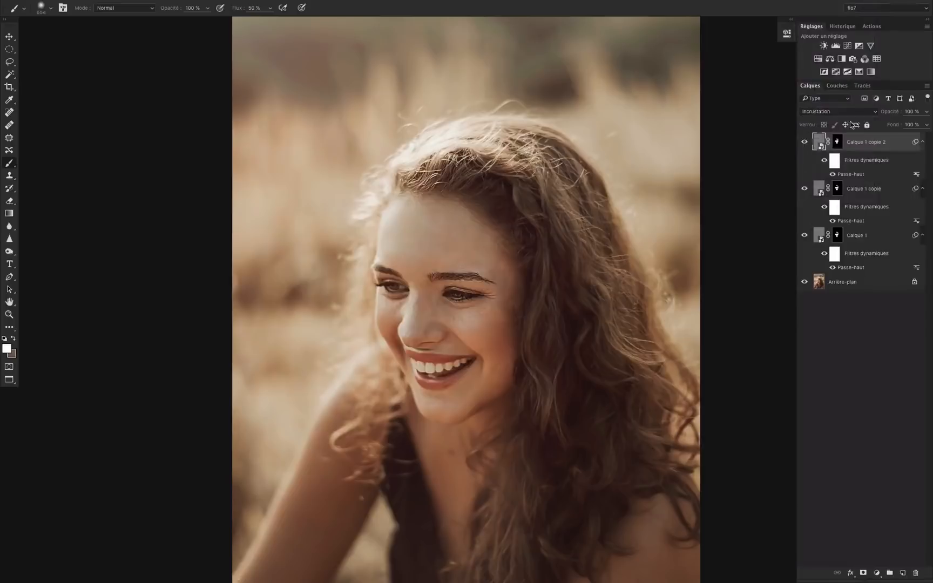
double_click(851, 174)
mouse_move(650, 250)
left_mouse_down()
mouse_move(662, 251)
mouse_move(650, 253)
left_mouse_up()
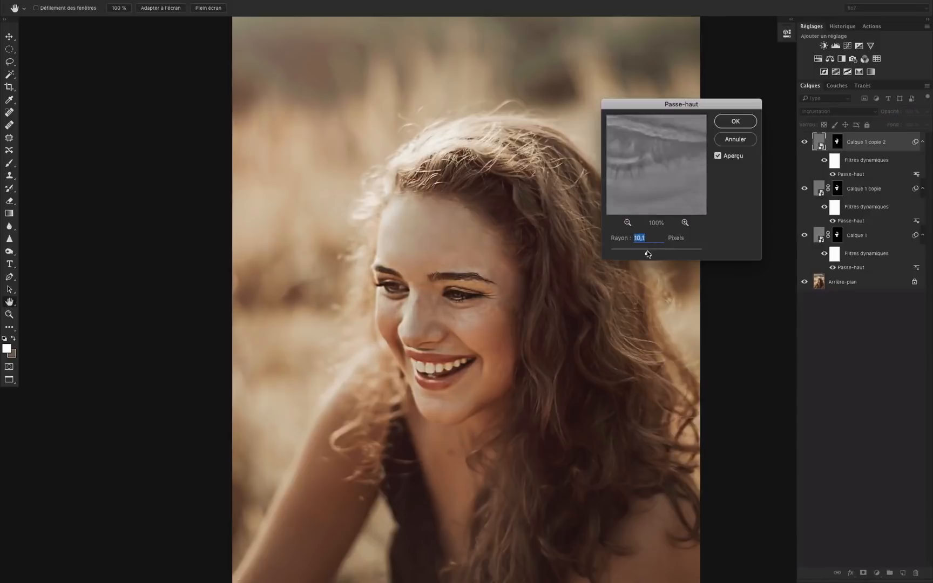
left_click(743, 139)
Fill the layer mask of Calque 1 copie 2 with white, undoing the accidental layer deletion
left_click(842, 146)
key("BackSpace")
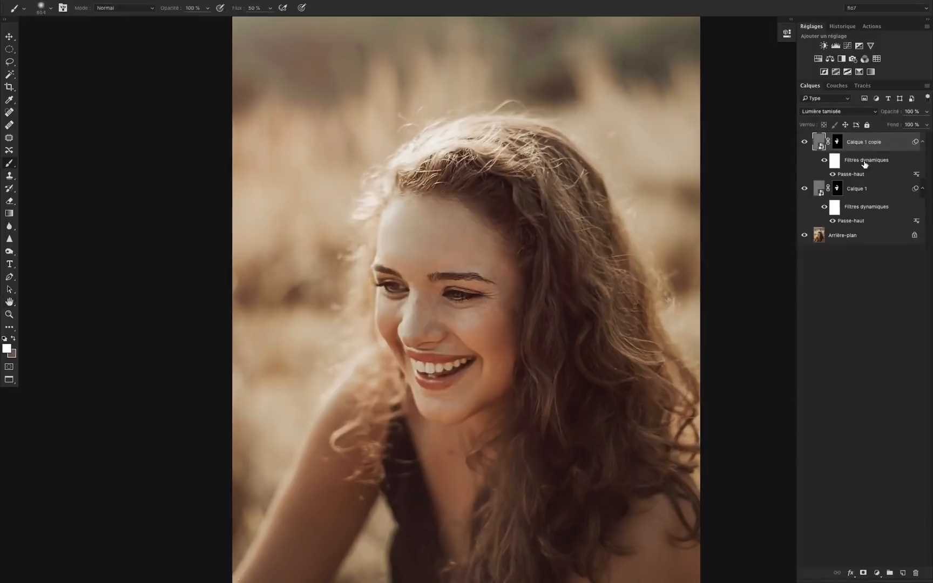
key("ctrl+z")
key("ctrl+BackSpace")
key("alt+BackSpace")
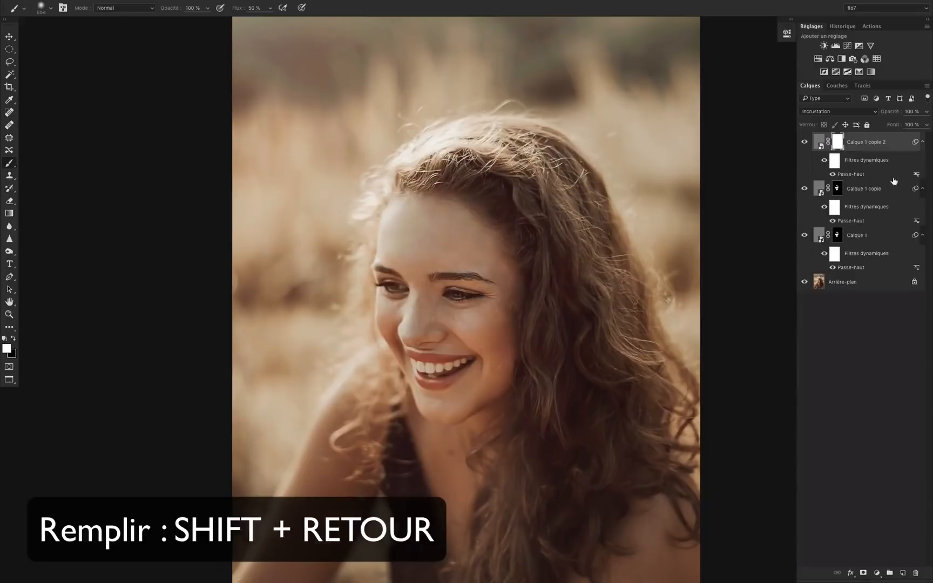
Set the Passe-haut smart filter radius on Calque 1 copie 2 to 6.4 pixels
double_click(855, 174)
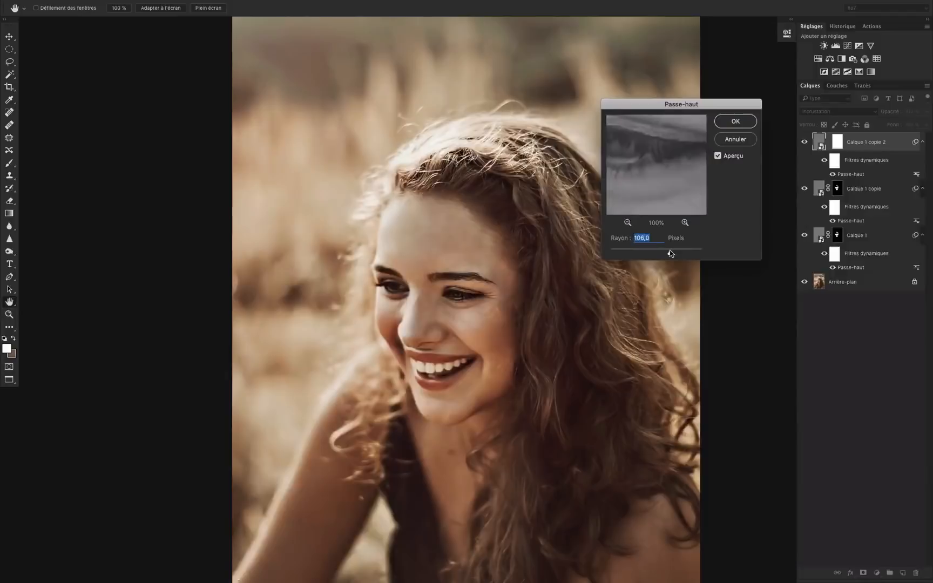
left_click_drag(670, 251, 637, 250)
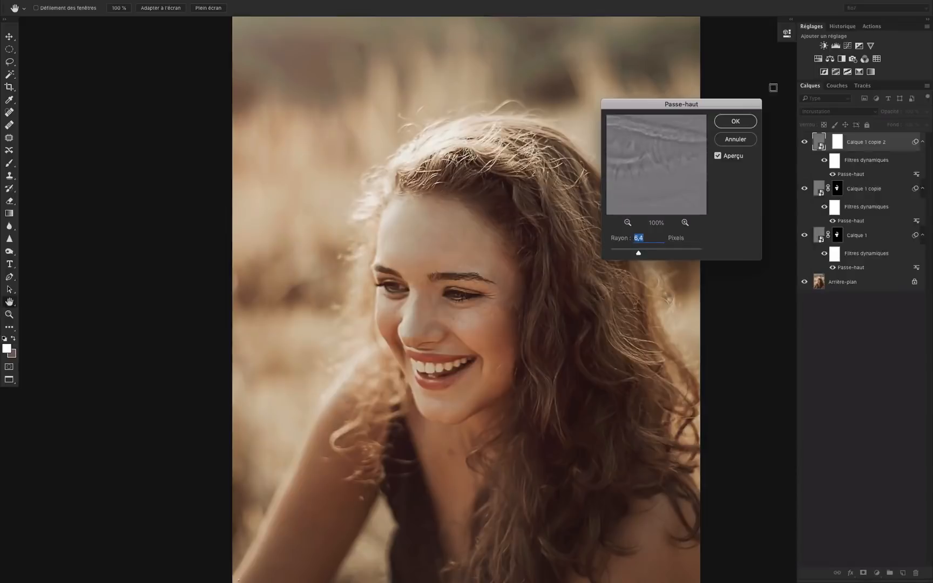
left_click(735, 122)
Invert the Calque 1 copie 2 mask to black, paint white over the woman's hair and compare with and without the layer
left_click(837, 145)
key("super+i")
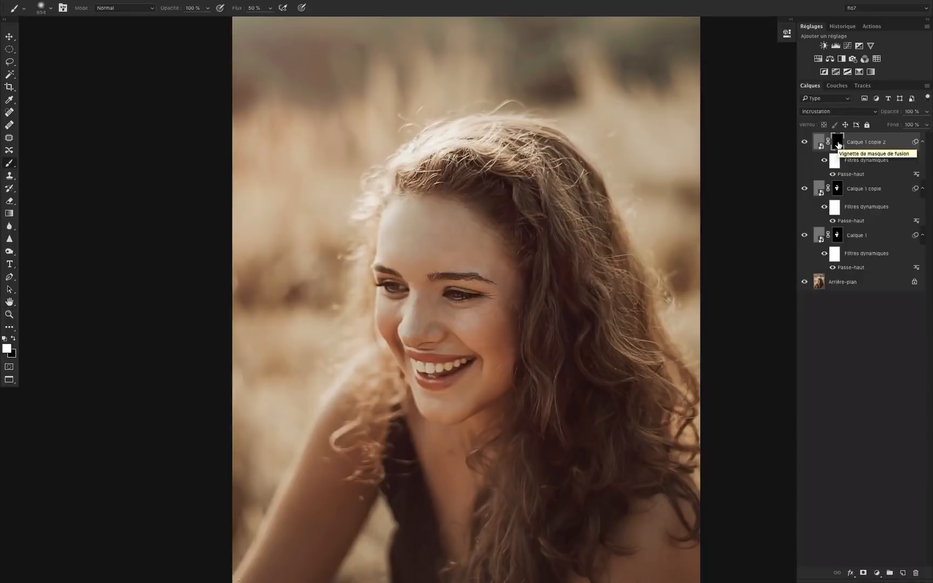
mouse_move(492, 233)
left_mouse_down()
mouse_move(412, 205)
mouse_move(442, 201)
mouse_move(525, 279)
mouse_move(512, 404)
mouse_move(406, 431)
mouse_move(389, 407)
mouse_move(499, 416)
mouse_move(453, 419)
mouse_move(434, 395)
mouse_move(441, 370)
mouse_move(404, 335)
mouse_move(415, 265)
mouse_move(448, 276)
mouse_move(398, 247)
mouse_move(410, 177)
mouse_move(373, 235)
mouse_move(480, 239)
mouse_move(465, 237)
mouse_move(511, 272)
mouse_move(457, 320)
mouse_move(491, 295)
mouse_move(488, 305)
mouse_move(394, 307)
mouse_move(505, 303)
mouse_move(476, 264)
mouse_move(383, 260)
mouse_move(513, 279)
mouse_move(494, 251)
mouse_move(523, 313)
mouse_move(525, 404)
mouse_move(512, 427)
mouse_move(490, 414)
mouse_move(511, 334)
mouse_move(485, 205)
mouse_move(422, 193)
left_mouse_up()
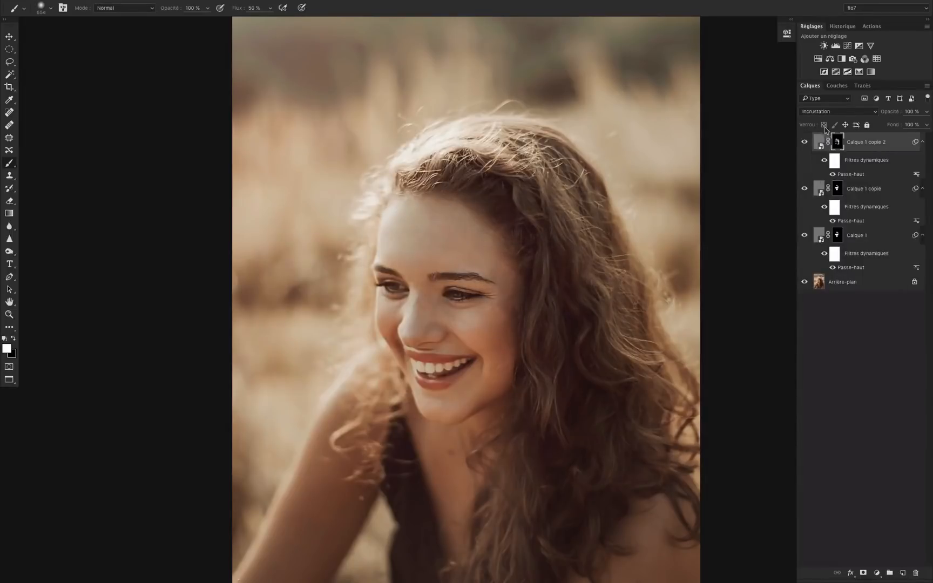
left_click(804, 142)
left_click(805, 142)
left_click(805, 142)
left_click(805, 142)
left_click(805, 142)
left_click(805, 142)
Duplicate Calque 1 copie 2, keep its Incrustation blend mode and fill the duplicate's layer mask with white
key("ctrl+j")
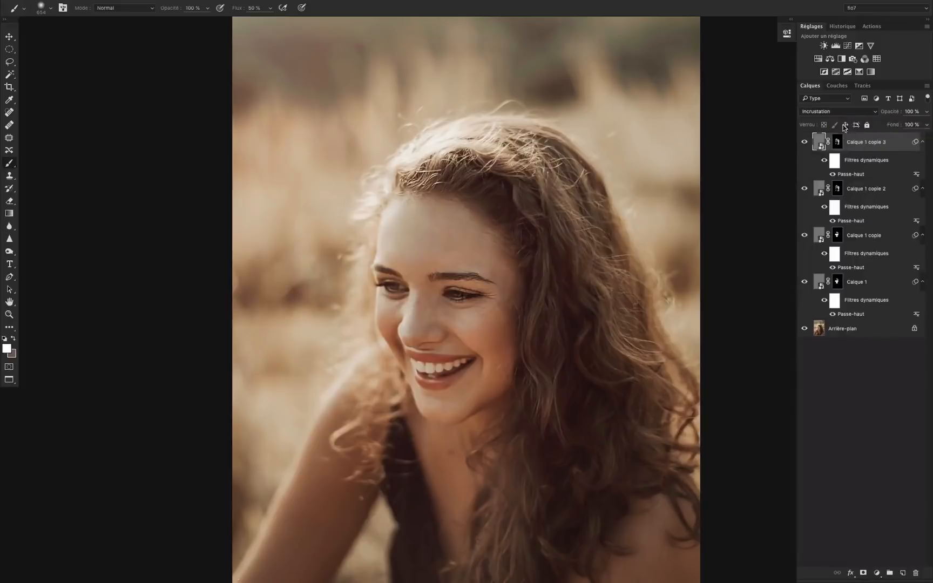
left_click(841, 112)
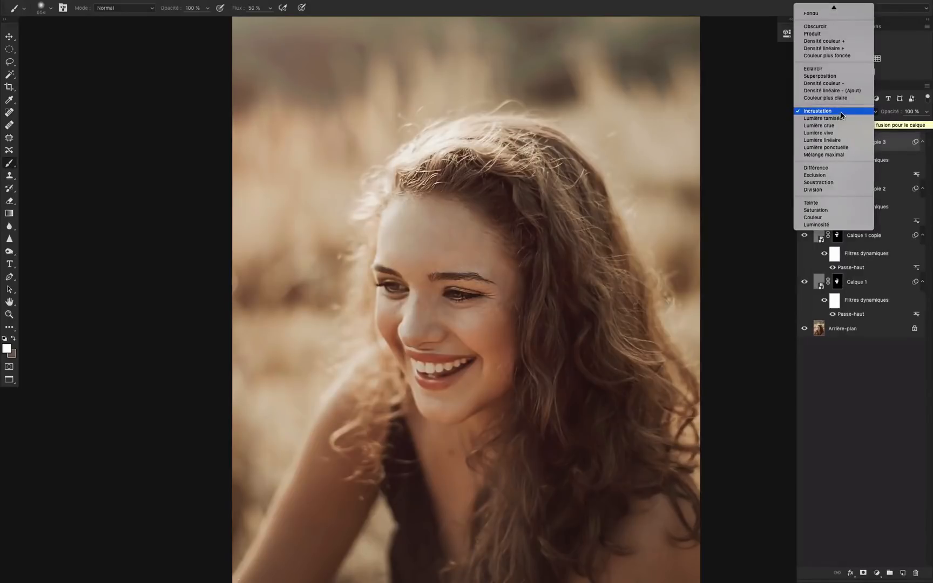
left_click(840, 112)
left_click(841, 141)
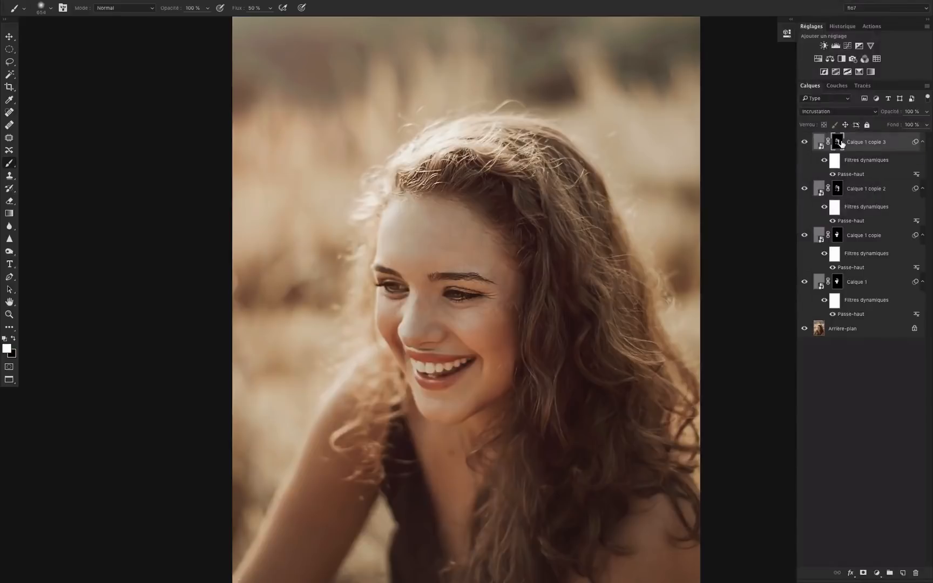
key("ctrl+BackSpace")
key("alt+BackSpace")
Set the Passe-haut smart filter radius on Calque 1 copie 3 to 28.9 pixels
double_click(858, 173)
left_click_drag(674, 251, 649, 255)
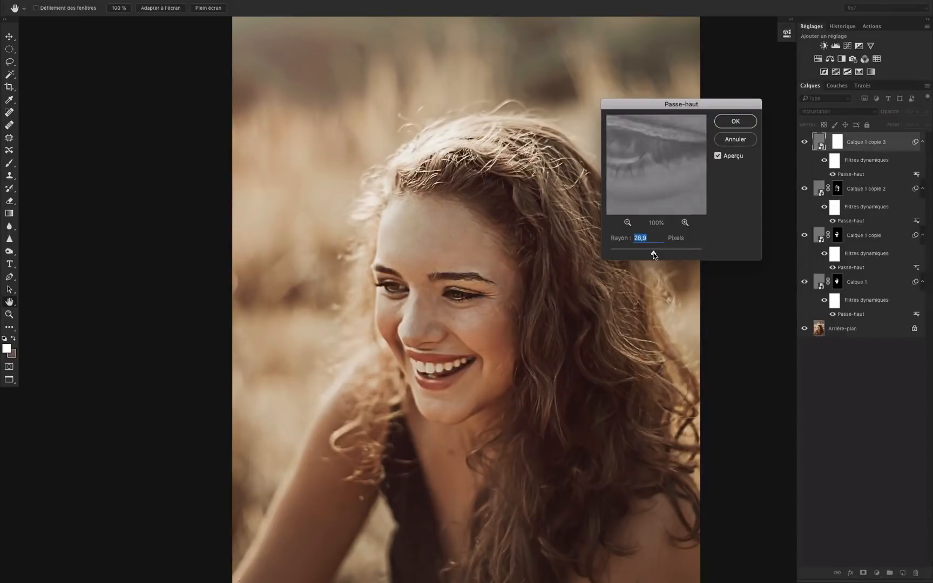
key("Return")
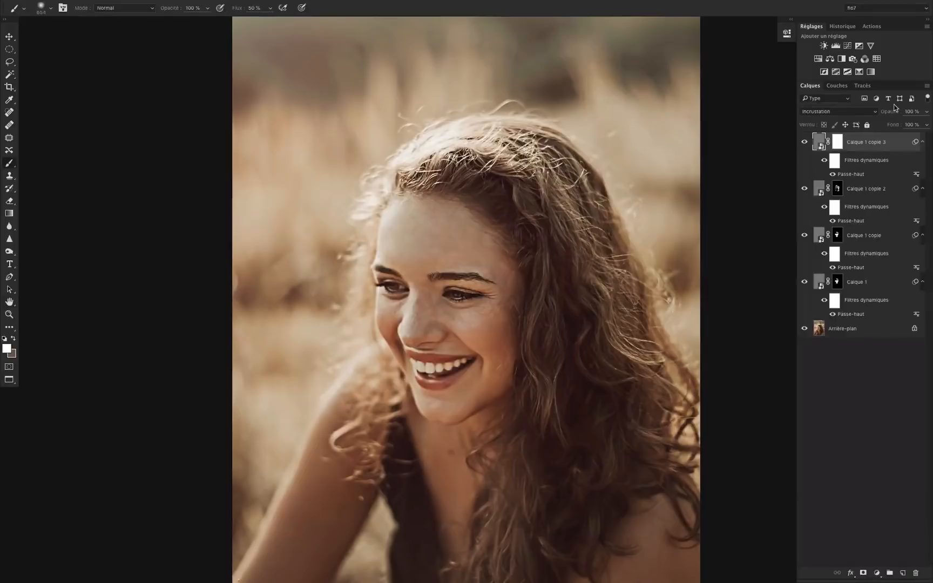
Lower the opacity of Calque 1 copie 3 to 29 %
left_click_drag(891, 113, 866, 114)
left_click_drag(854, 112, 852, 114)
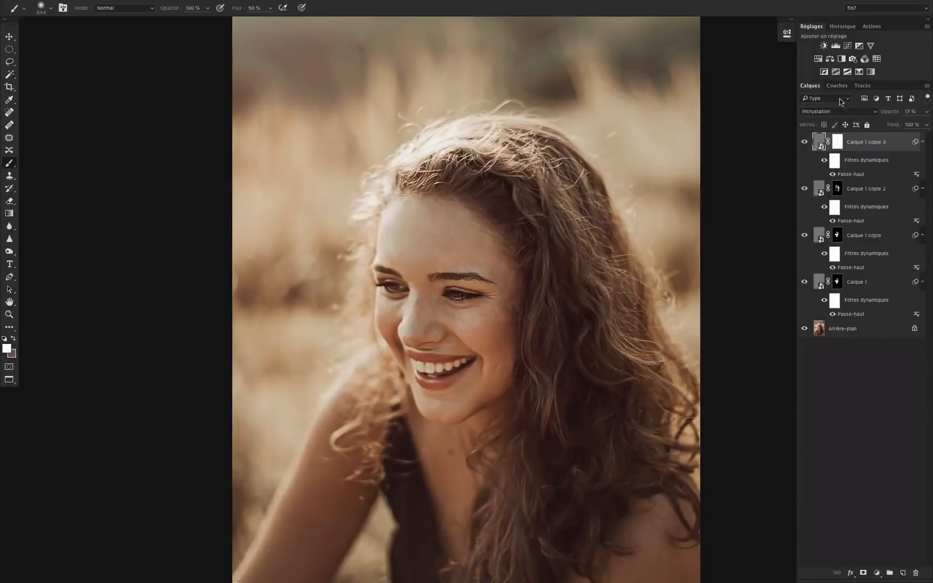
left_click_drag(886, 113, 896, 113)
left_click(804, 143)
left_click_drag(890, 112, 885, 113)
Compare the portrait with and without Calque 1 copie 3 at different magnifications
key("super+minus")
key("super+minus")
key("super+plus")
key("super+plus")
left_click(805, 189)
left_click(804, 142)
left_click(805, 142)
left_click(805, 142)
left_click(804, 142)
key("ctrl+minus")
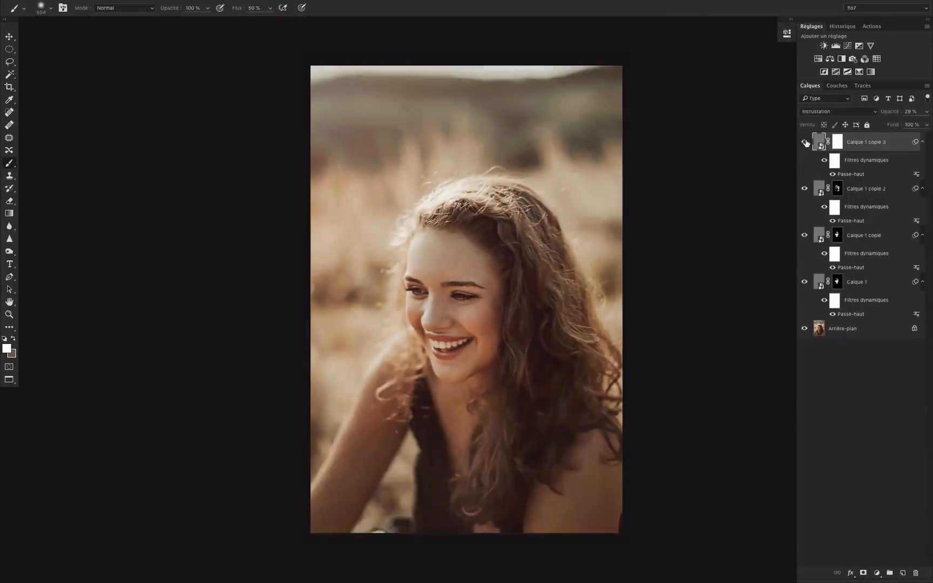
Group the four Passe-haut layers and compare the portrait with and without the group
left_click(871, 287, "shift")
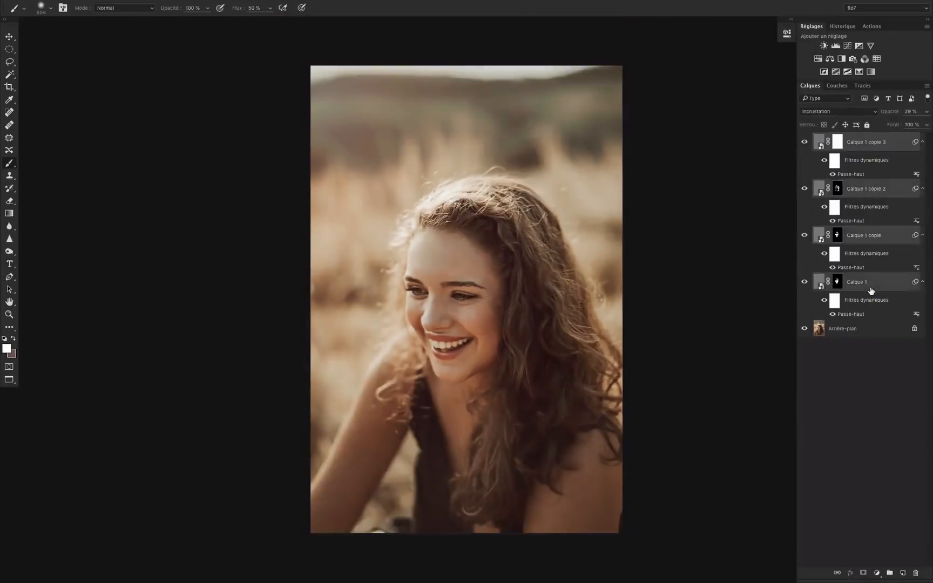
key("ctrl+g")
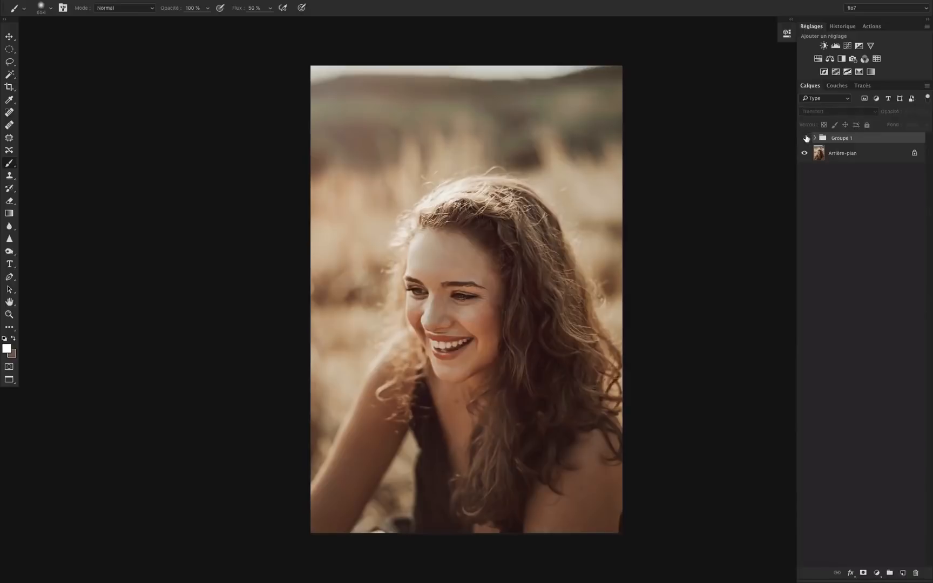
key("ctrl+minus")
key("ctrl+plus")
key("ctrl+plus")
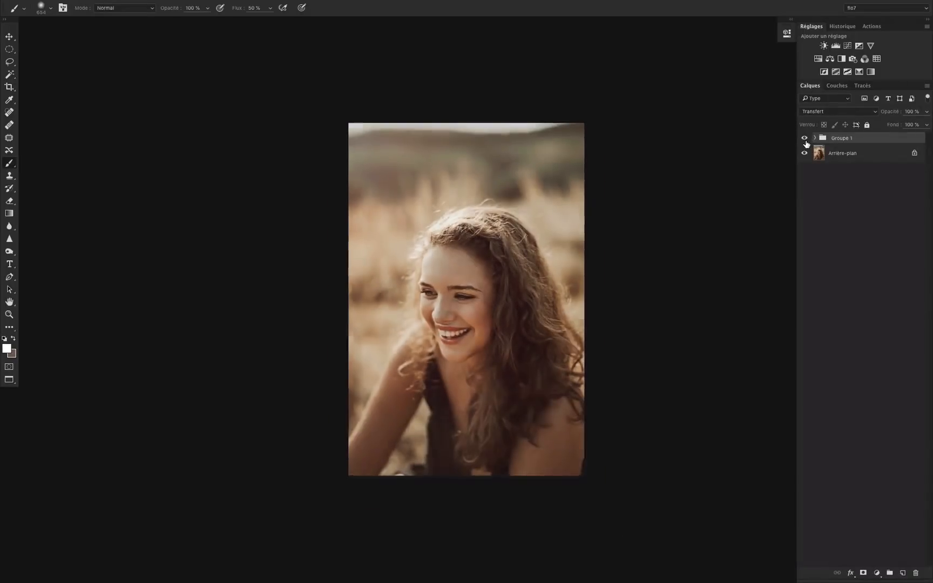
left_click(810, 137)
left_click(810, 138)
left_click(810, 138)
left_click(809, 138)
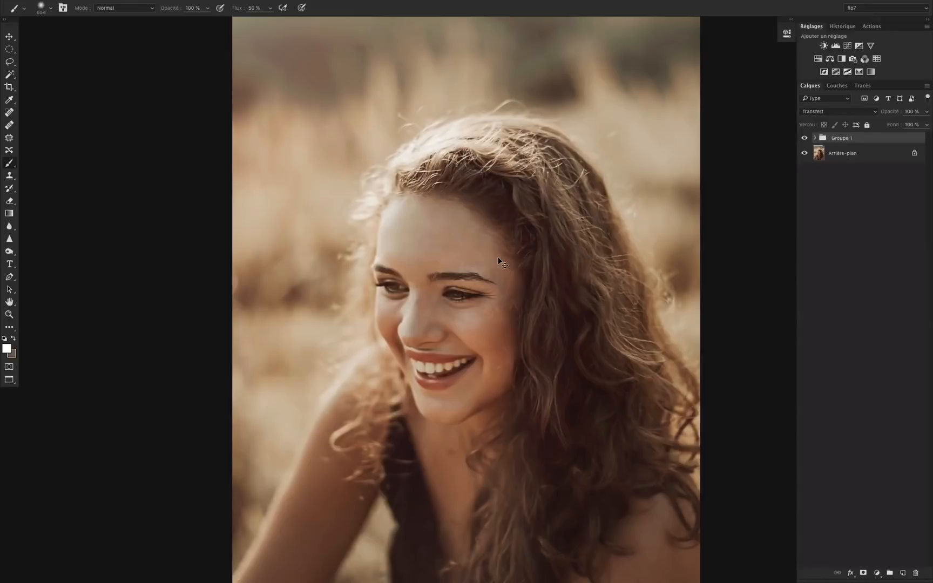
Add a layer mask to Groupe 1 and paint black over the woman's cheek and forehead to hide the sharpening there
key("super+plus")
key("super+plus")
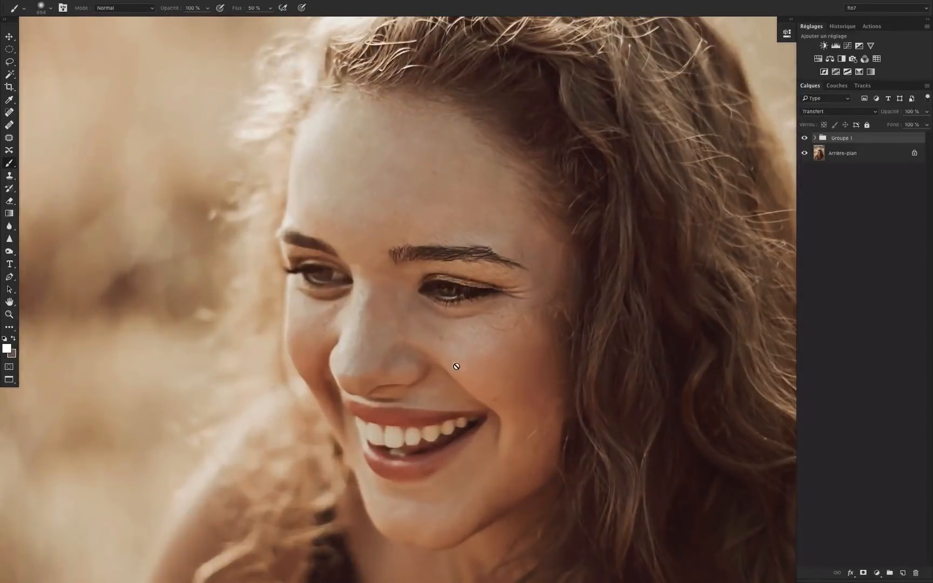
key("super+minus")
key("super+minus")
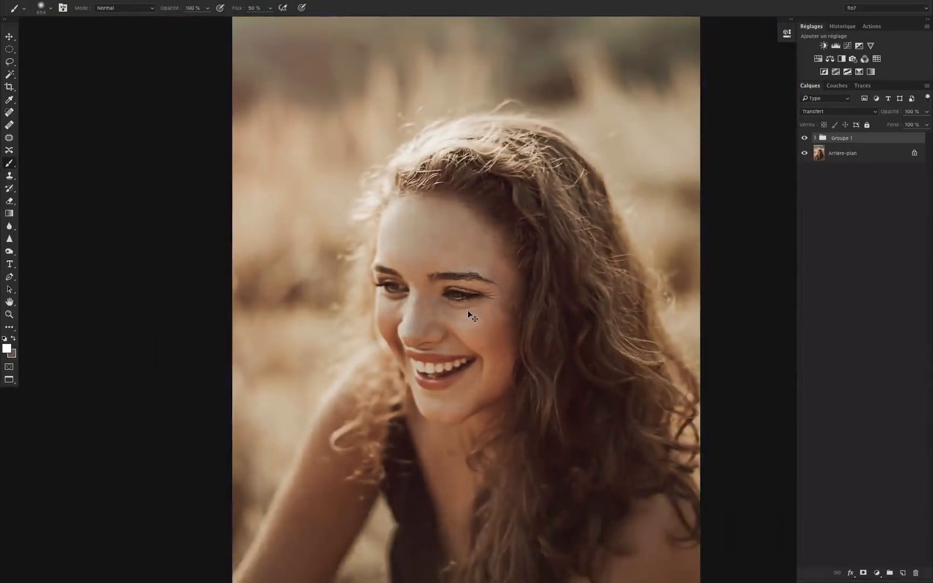
key("super+minus")
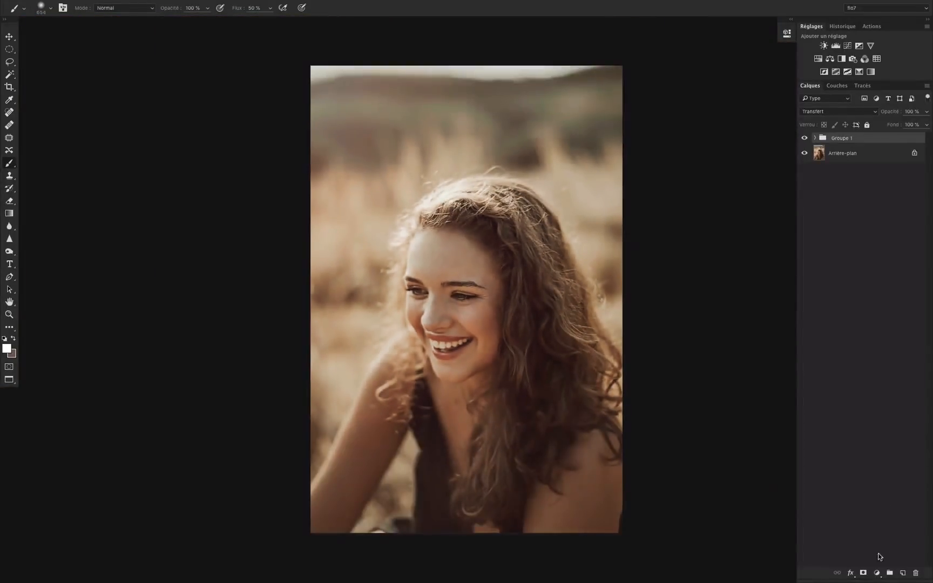
left_click(863, 573)
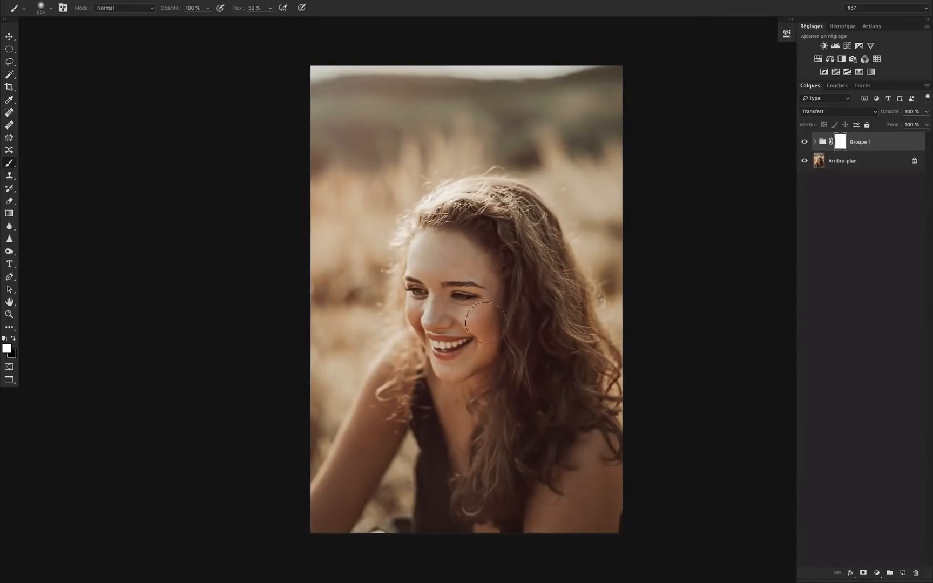
key("ctrl+plus")
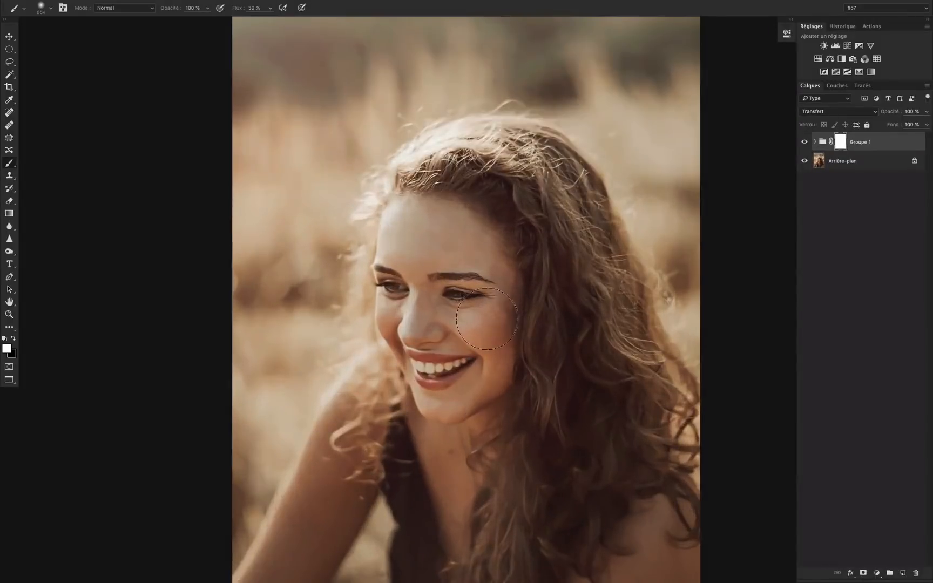
key("x")
mouse_move(493, 325)
left_mouse_down()
mouse_move(454, 319)
mouse_move(465, 330)
mouse_move(477, 324)
left_mouse_up()
mouse_move(437, 265)
left_mouse_down()
mouse_move(483, 256)
mouse_move(396, 250)
mouse_move(462, 251)
mouse_move(454, 269)
left_mouse_up()
key("ctrl+minus")
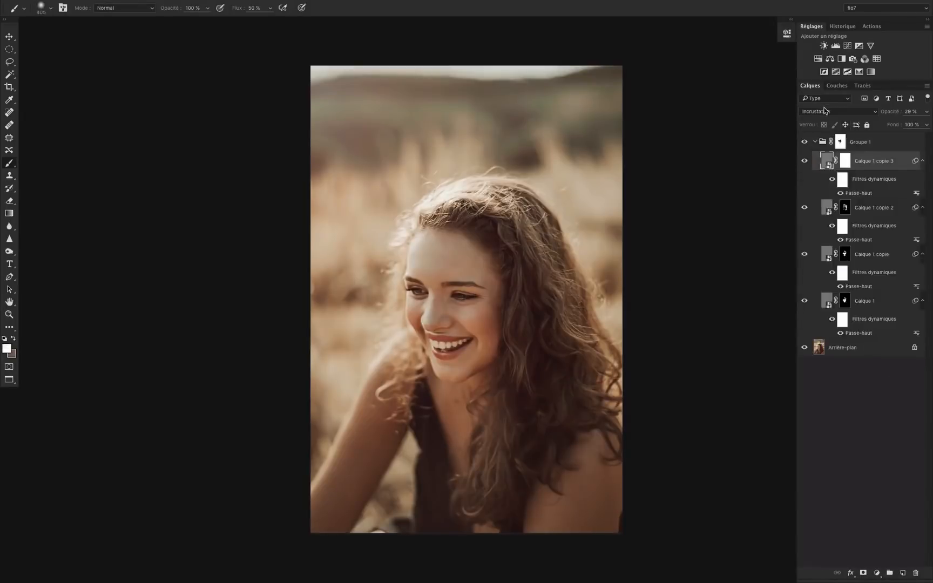
Examine the blend mode options for Calque 1 copie 3 and compare the portrait with and without Groupe 1
left_click(824, 110)
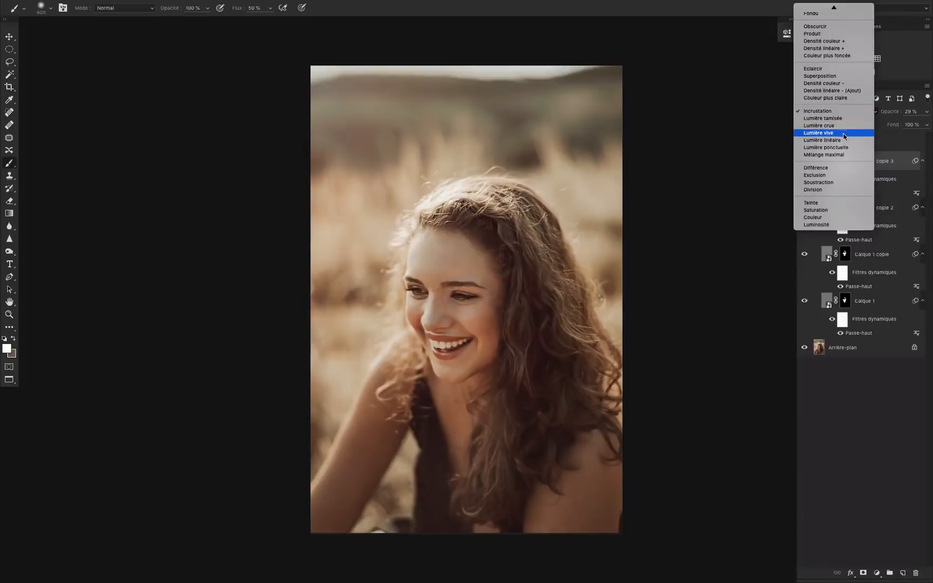
left_click(834, 441)
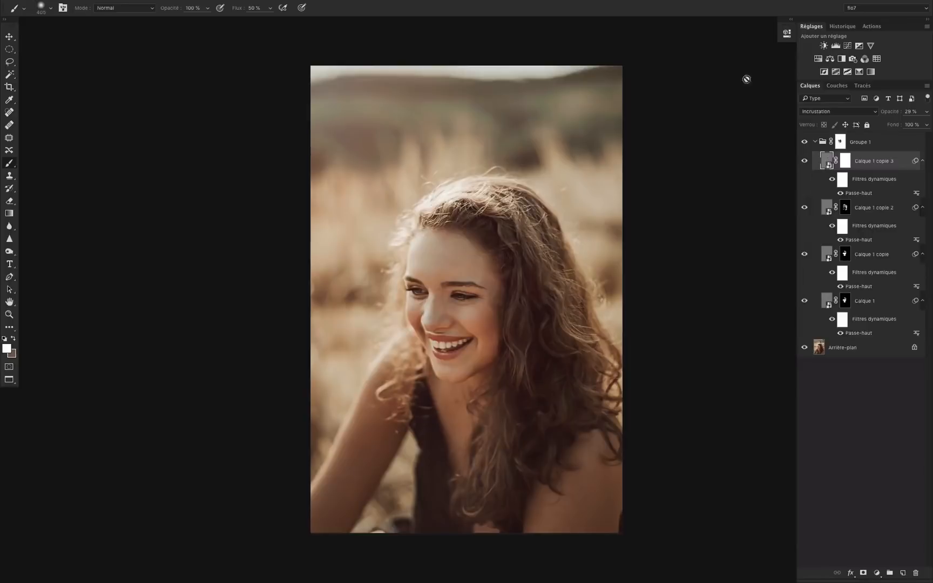
left_click(804, 142)
left_click(804, 141)
left_click(804, 141)
left_click(805, 143)
left_click(806, 143)
left_click(805, 142)
left_click(813, 142)
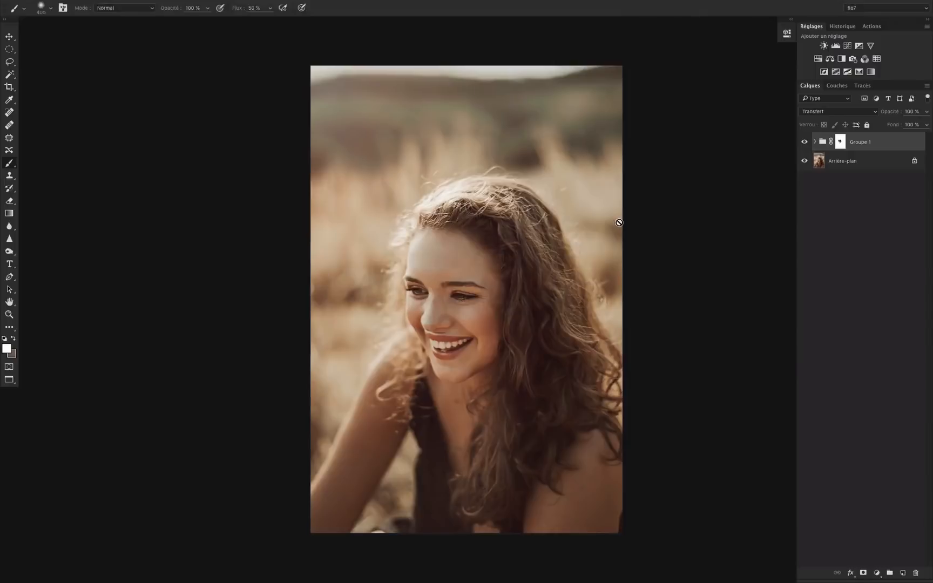
Examine the four Passe-haut layers inside Groupe 1 and the list of saved action sets
left_click(814, 142)
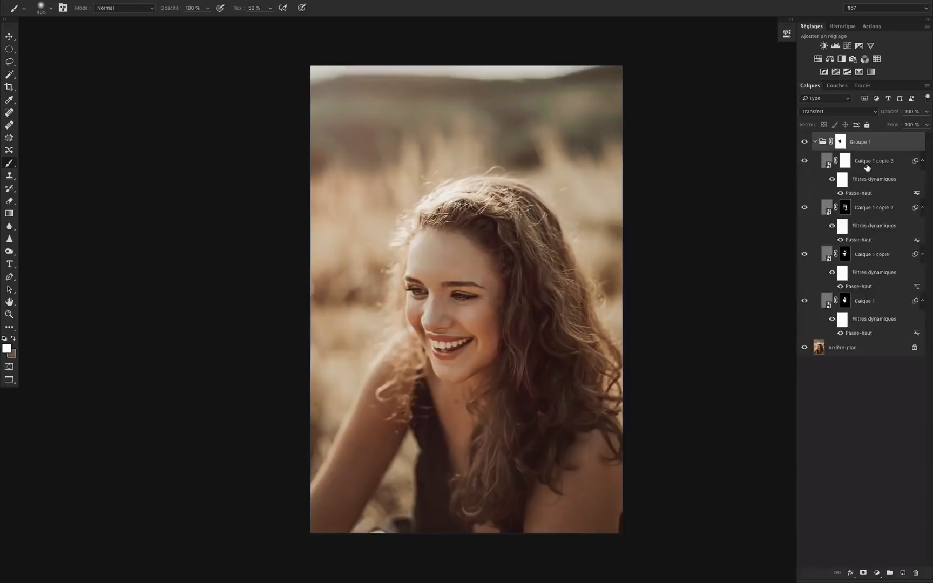
left_click(816, 142)
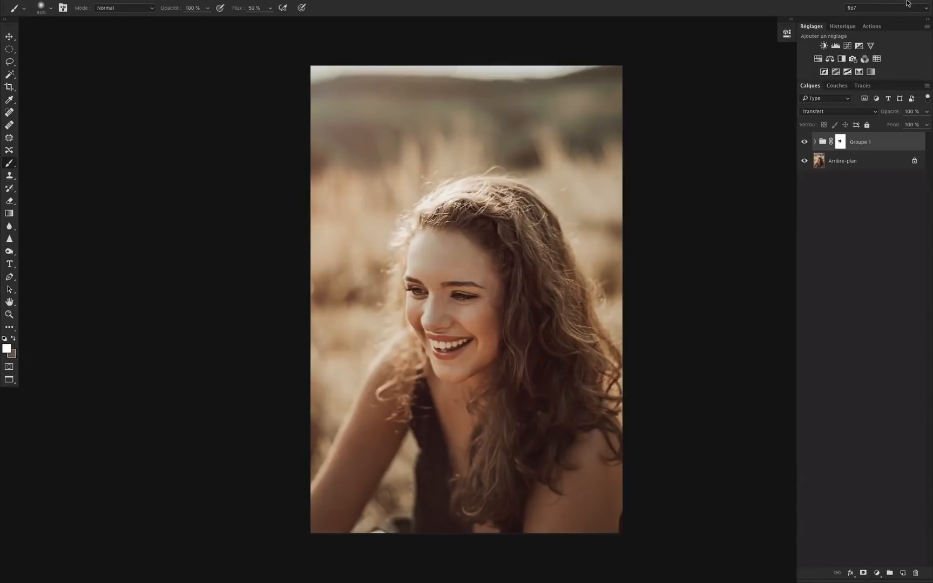
left_click(872, 26)
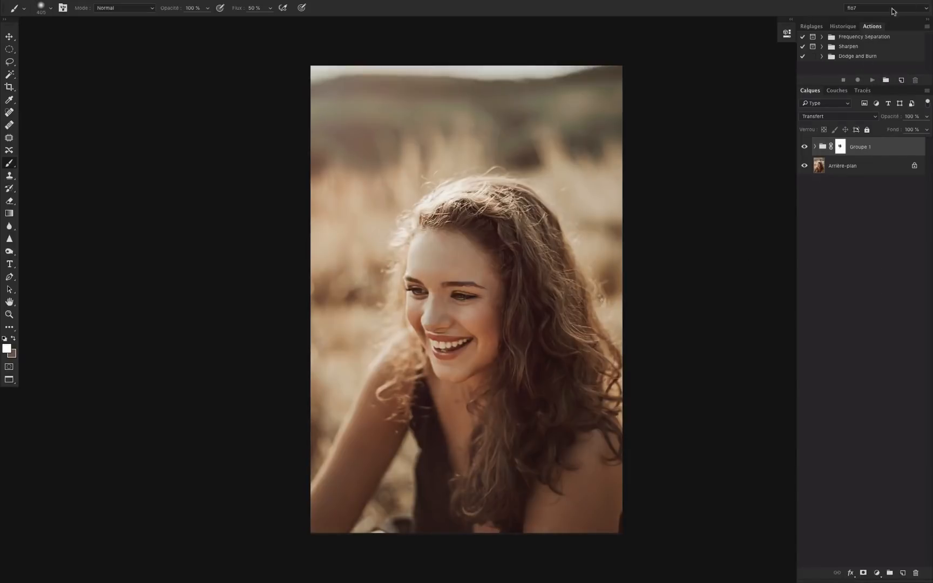
left_click(811, 27)
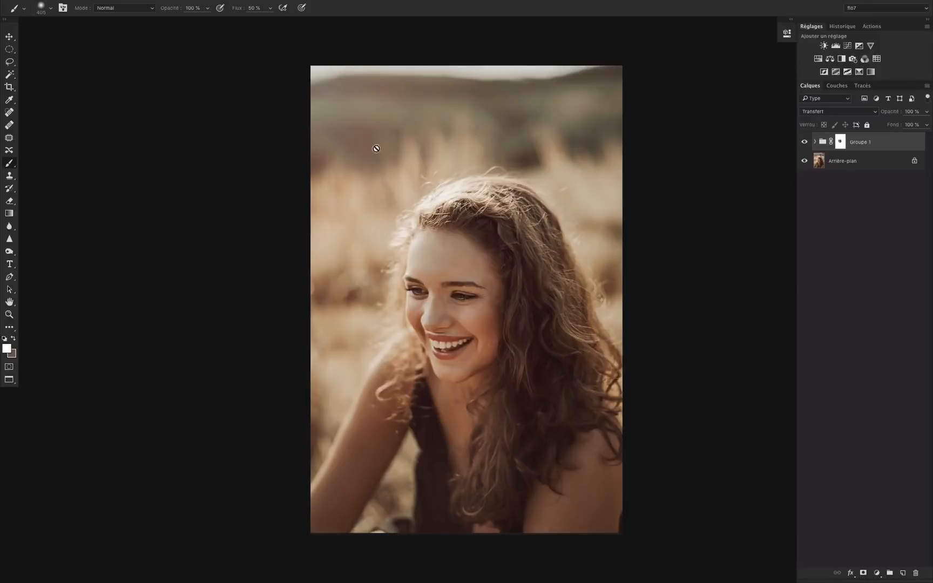
Select the Arrière-plan layer and examine which Renforcement filters are available for it, without applying one
mouse_move(186, 2)
left_click(271, 5)
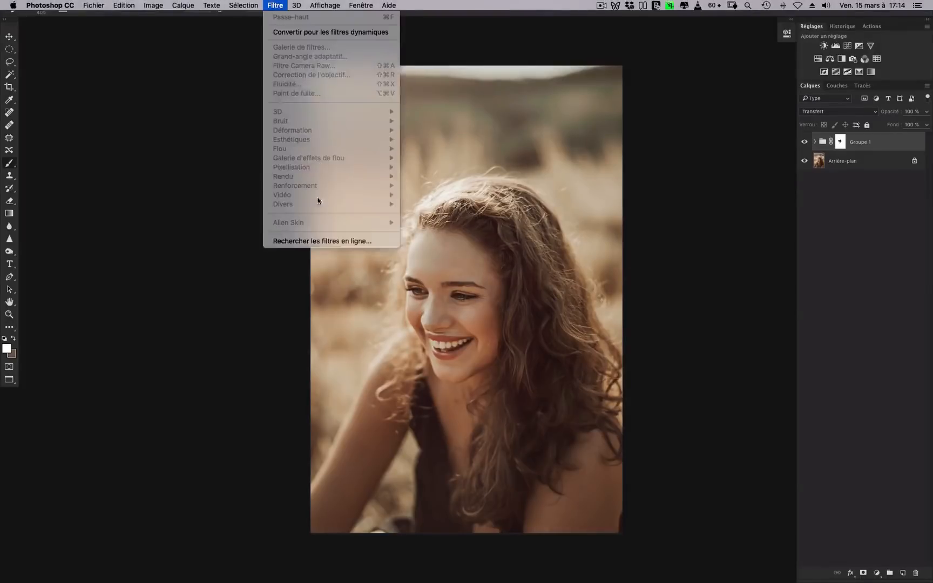
left_click(803, 179)
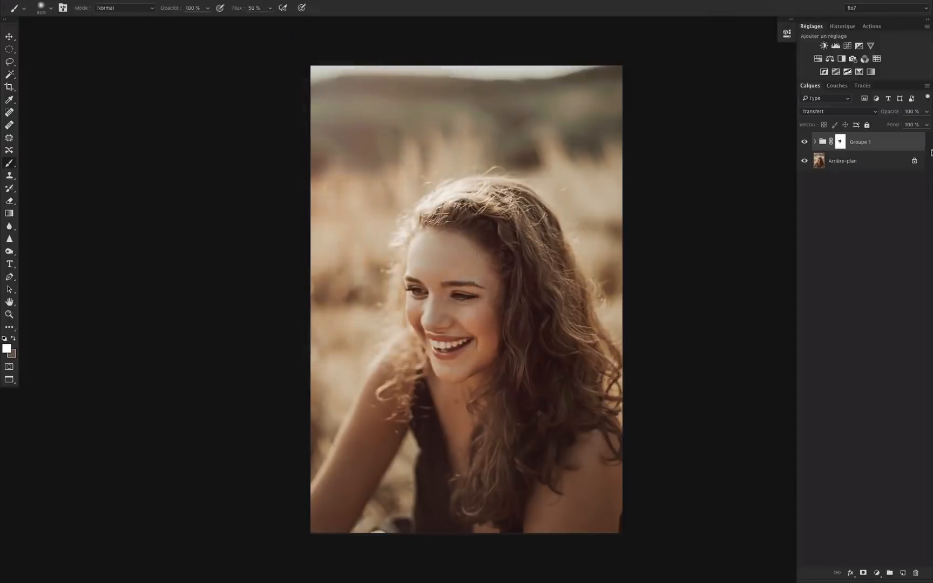
left_click(865, 159)
left_click(276, 5)
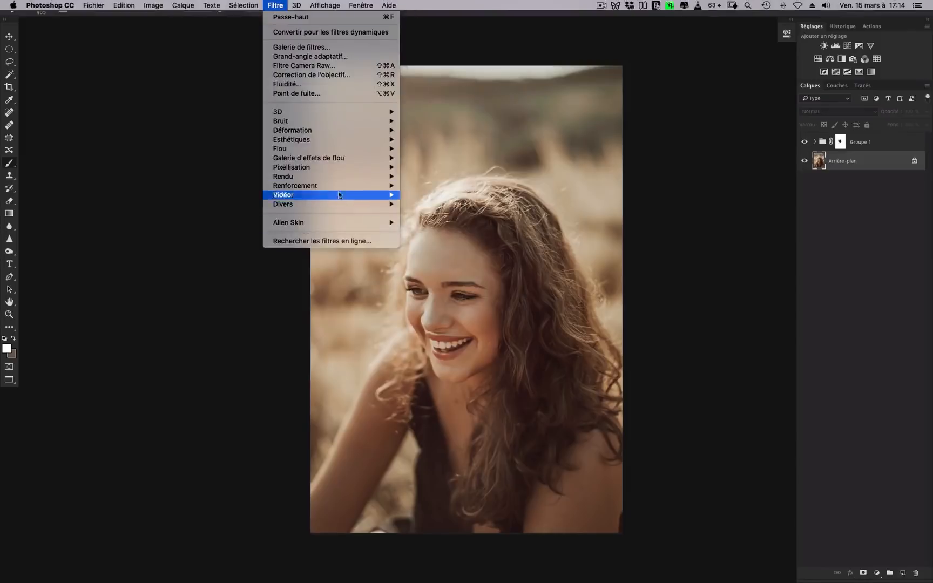
mouse_move(344, 186)
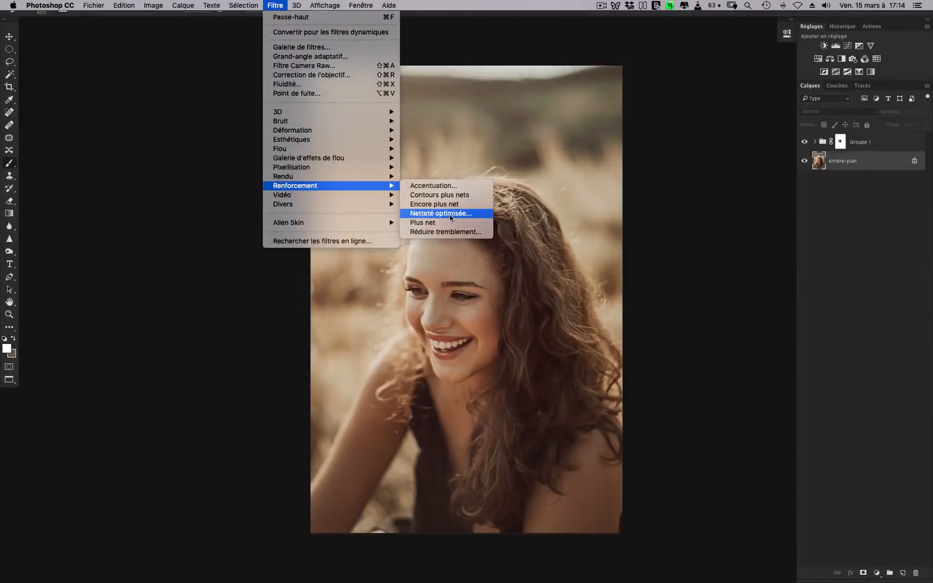
left_click(651, 242)
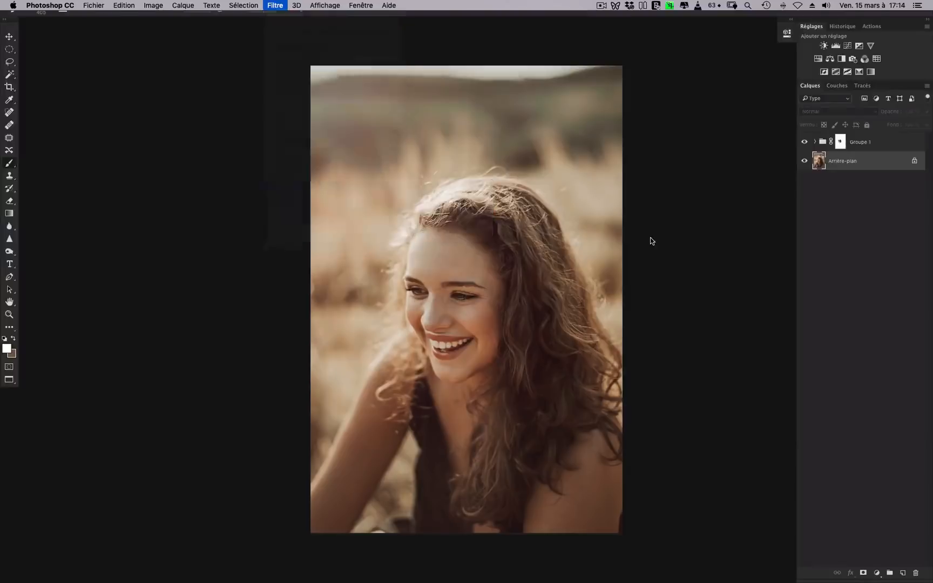